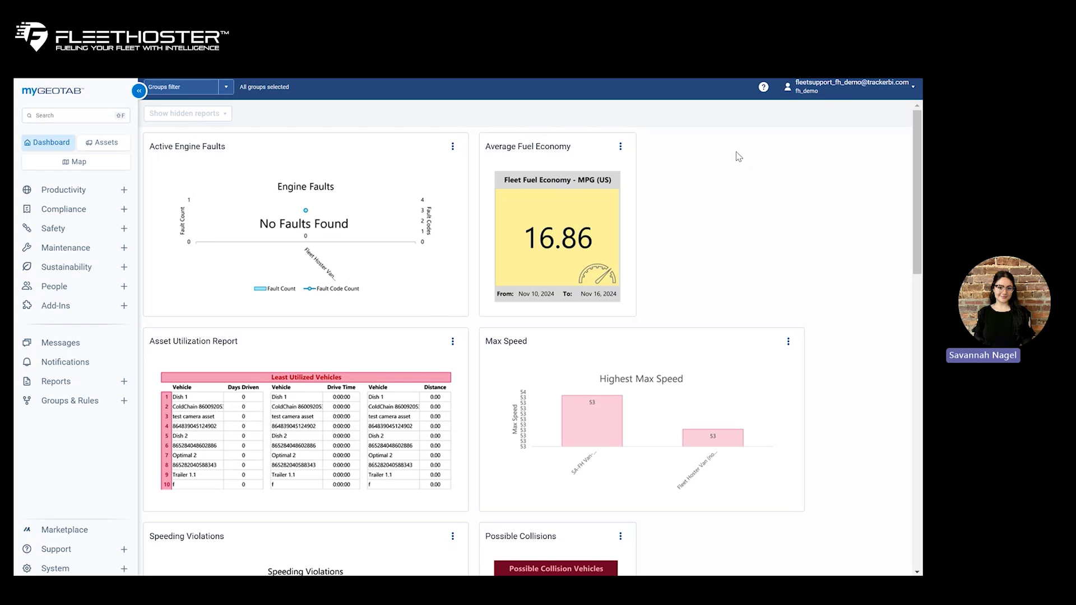
- Open Tracker BI's User Access page, which lists Company Group with Administrator Privileges
click(125, 192)
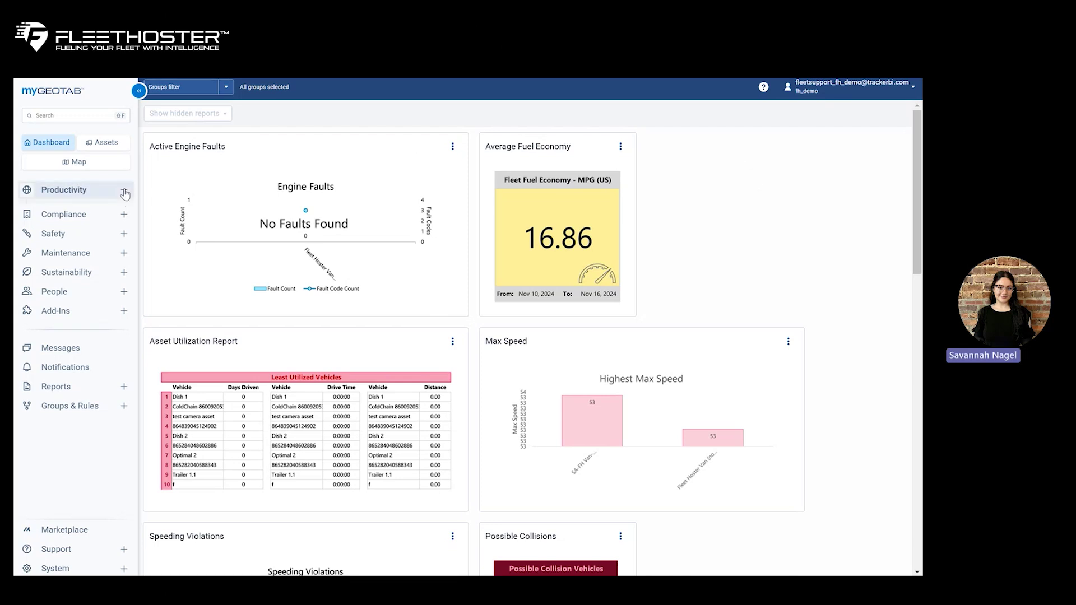
click(124, 192)
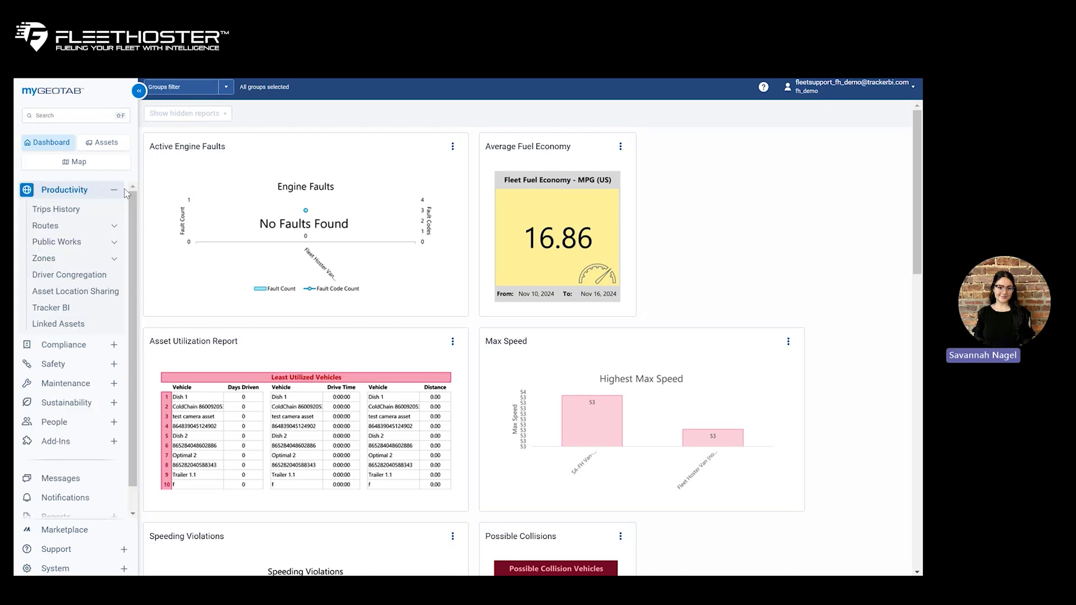
click(86, 312)
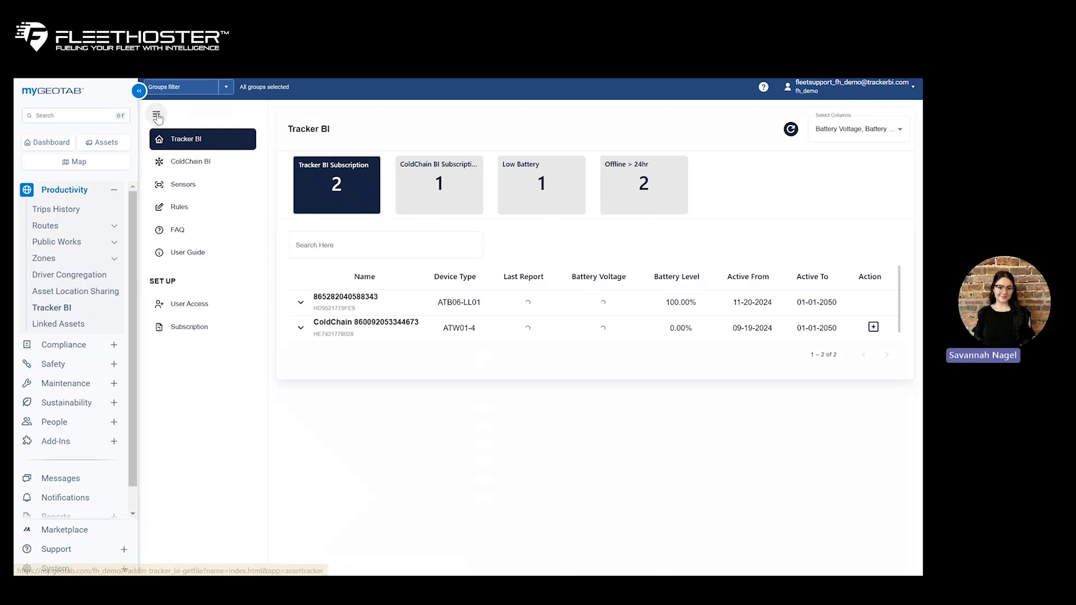
click(204, 308)
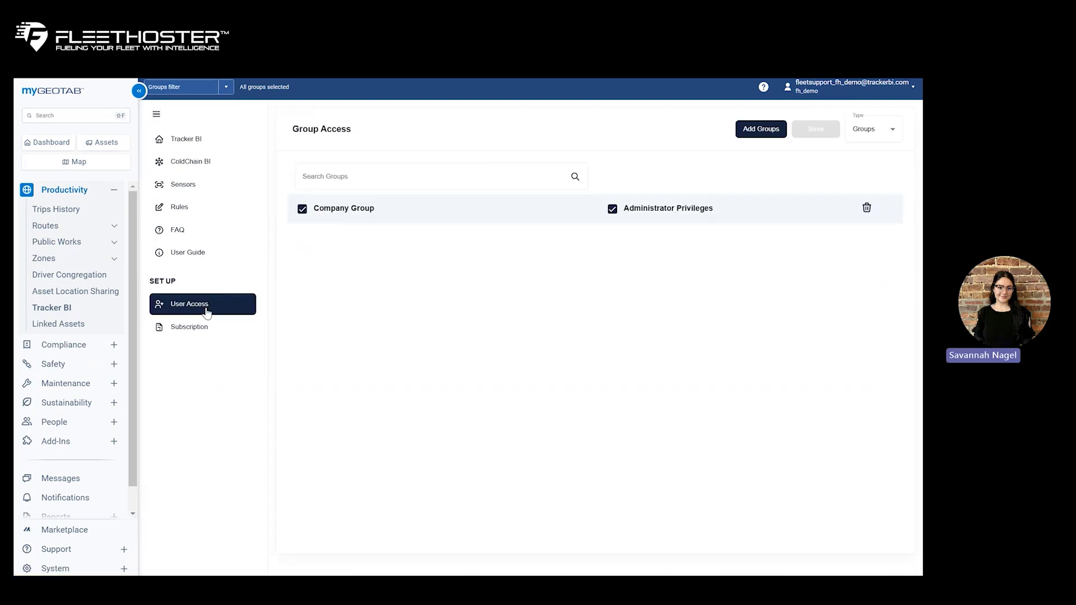
click(893, 135)
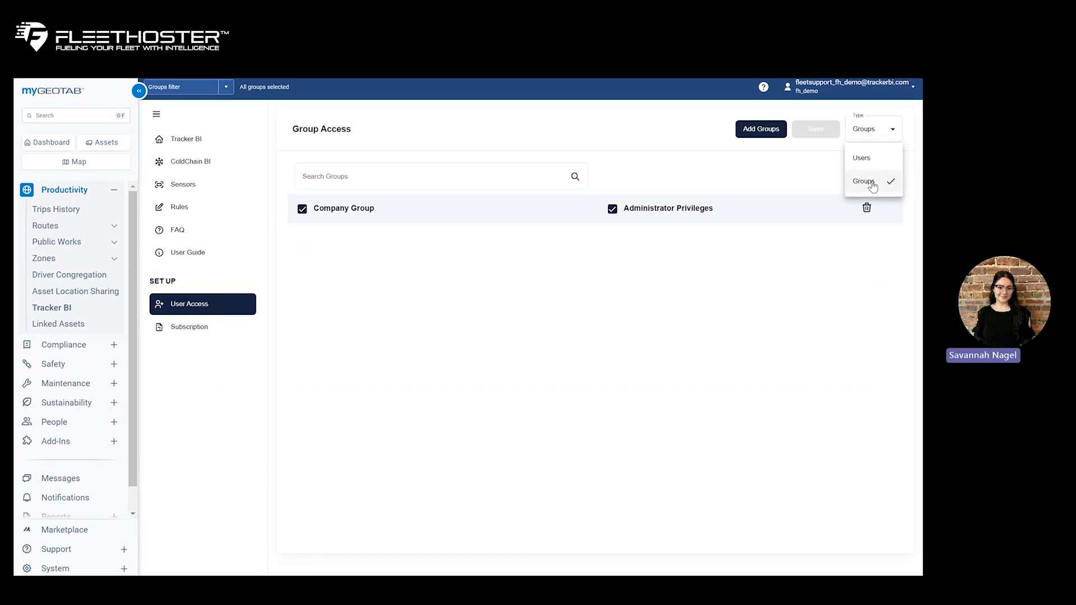
click(762, 130)
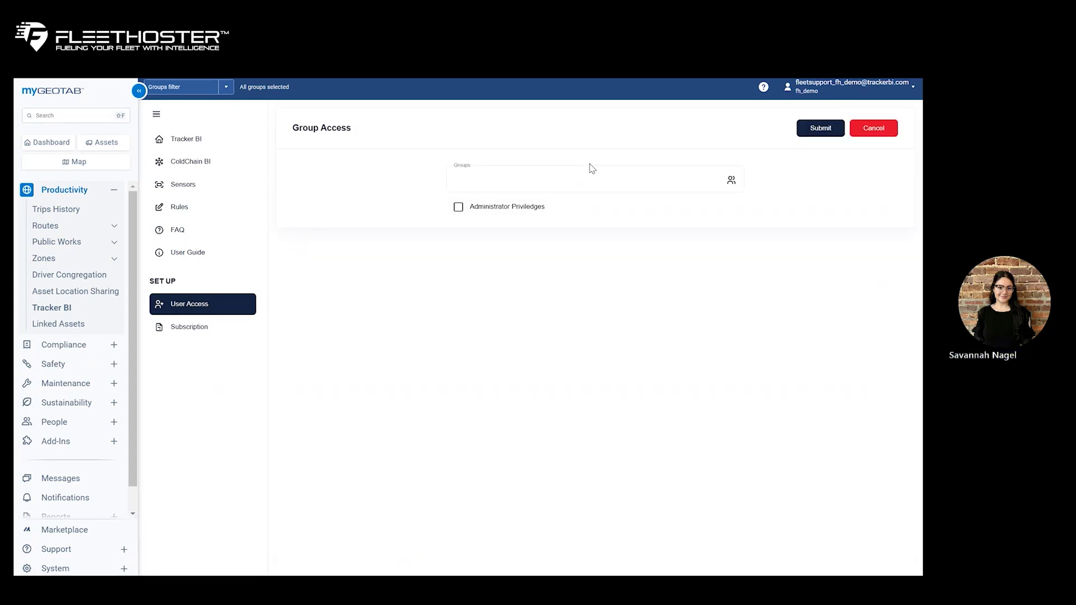
click(592, 169)
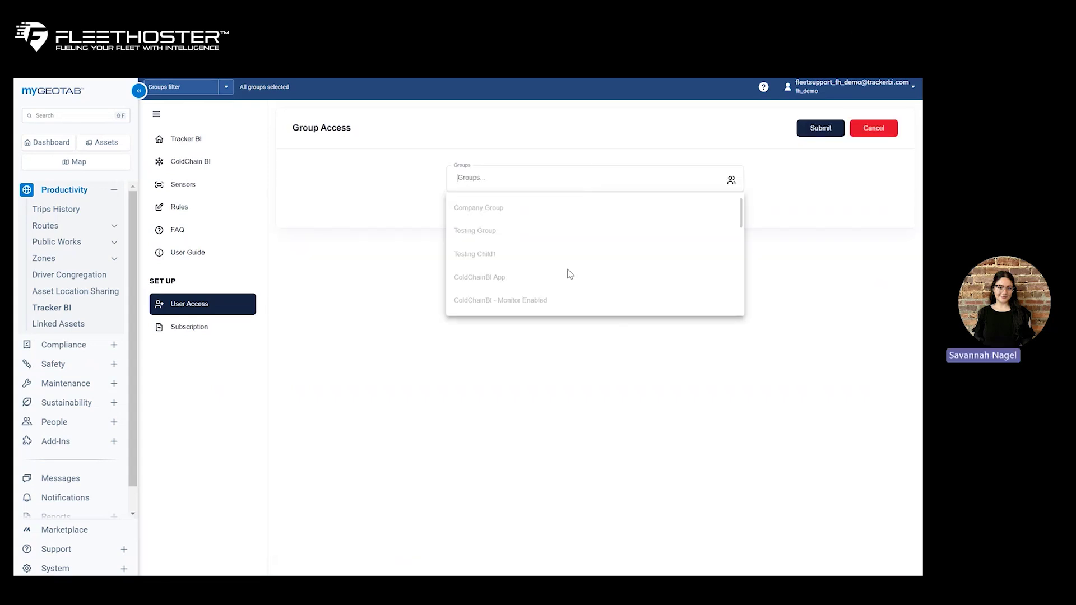
click(363, 226)
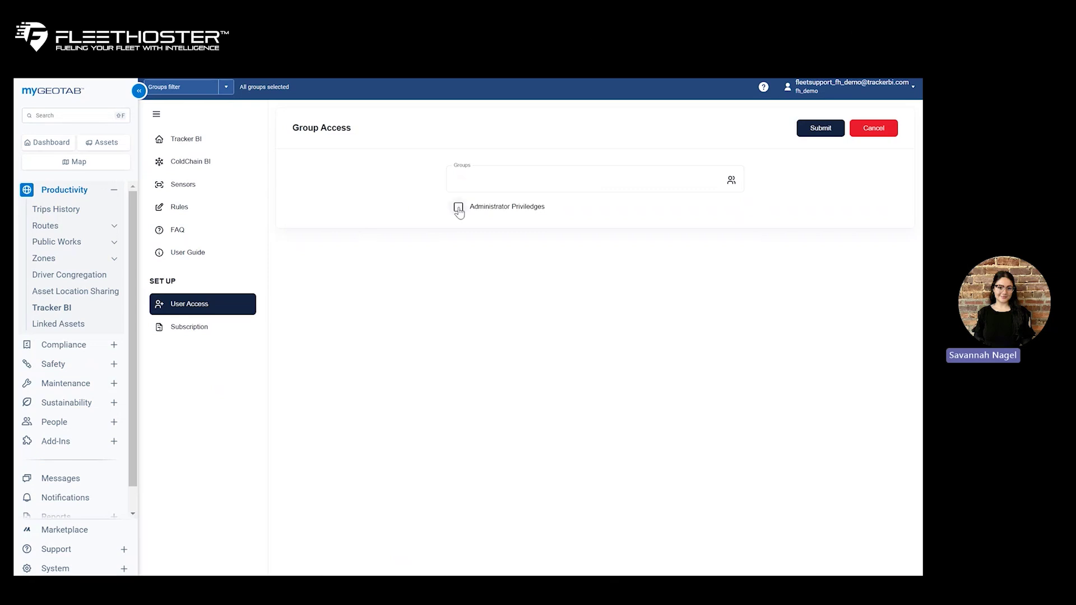
click(459, 208)
click(458, 207)
click(890, 136)
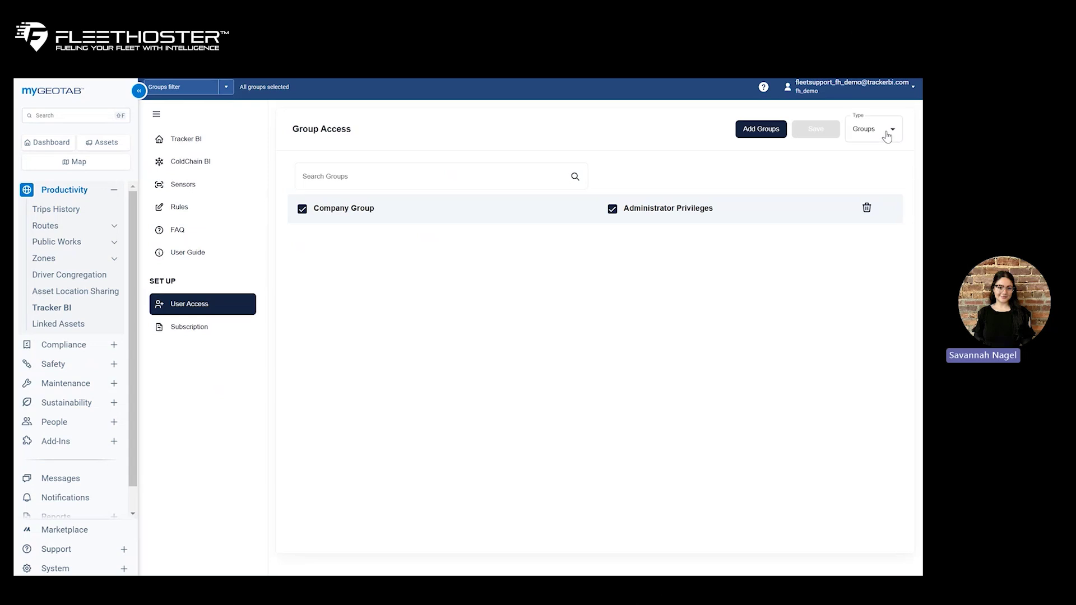
- Switch Tracker BI access type to Users, listing seven administrator accounts, and focus the user search
click(889, 132)
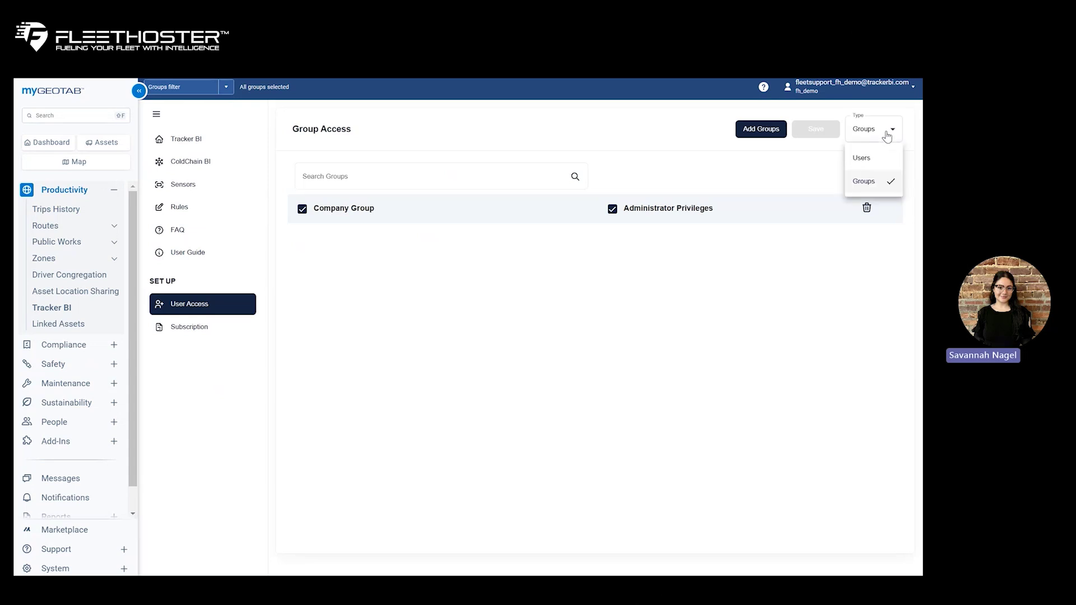
click(870, 158)
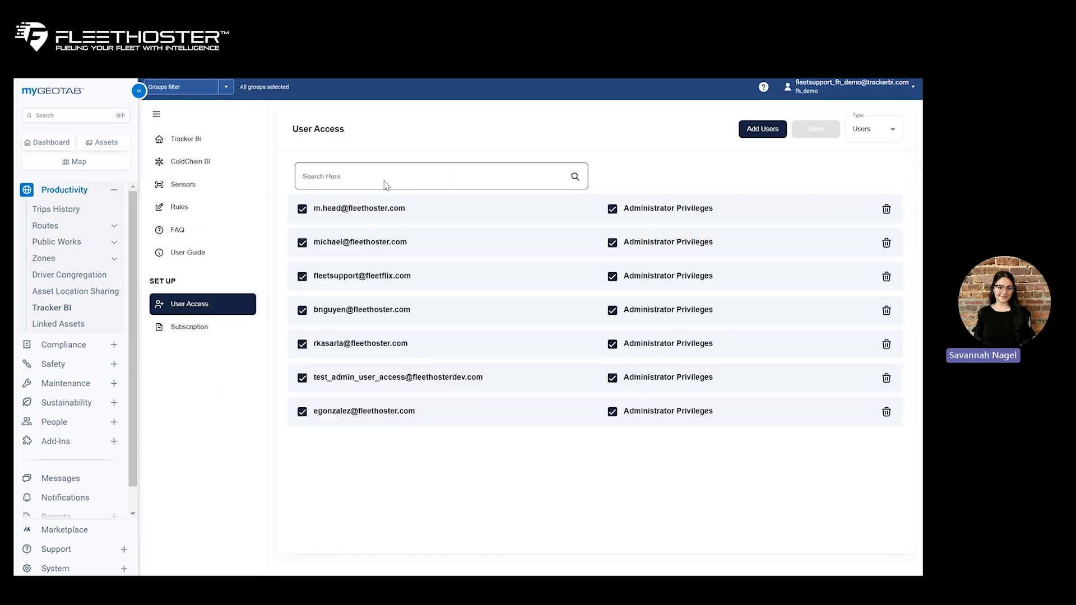
click(386, 177)
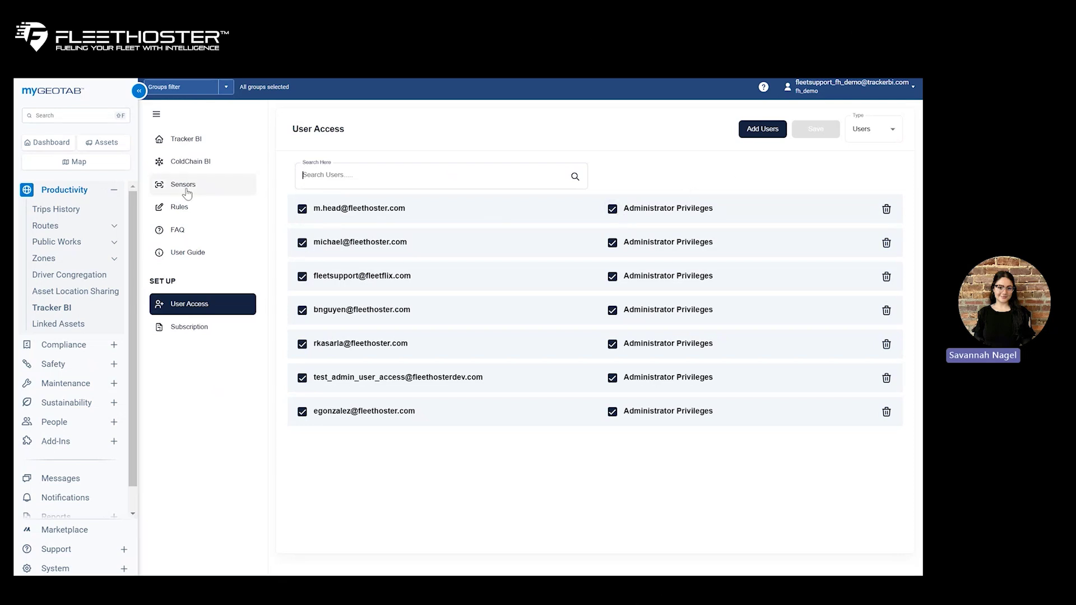
click(203, 330)
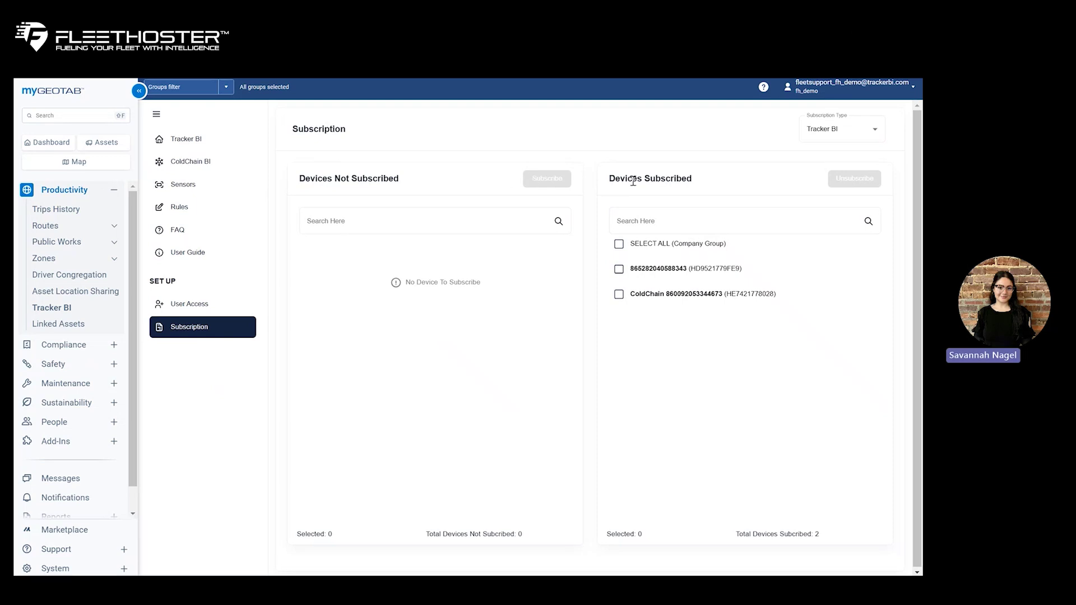
click(619, 270)
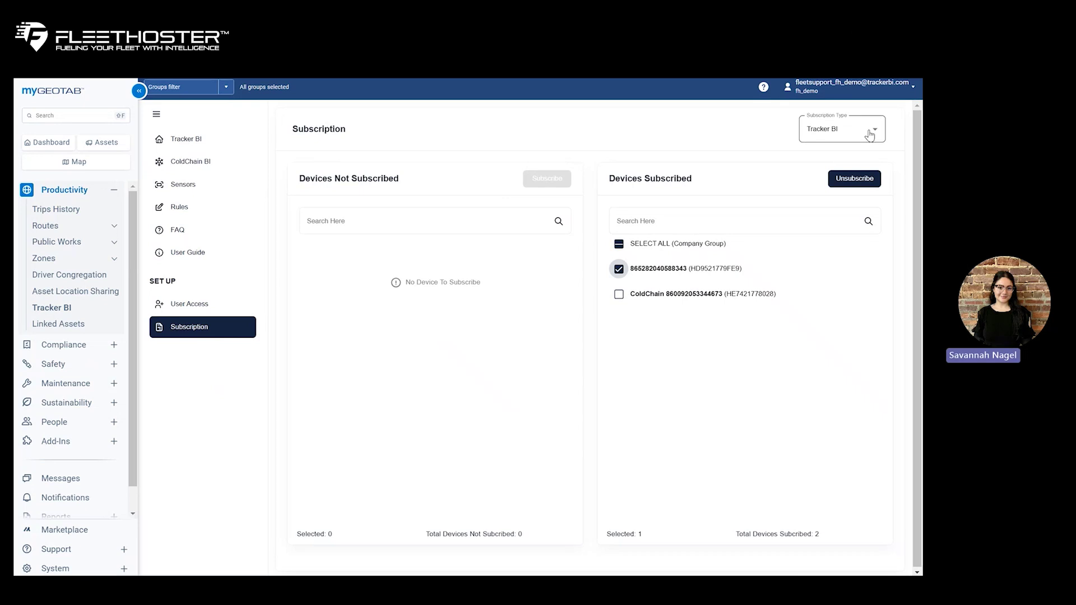
click(870, 135)
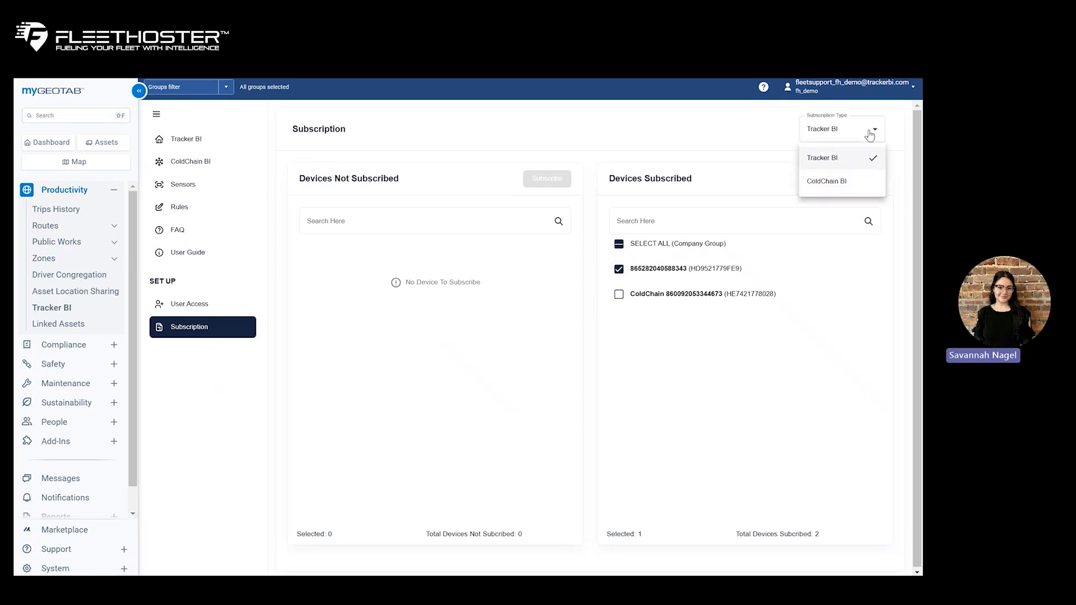
click(827, 181)
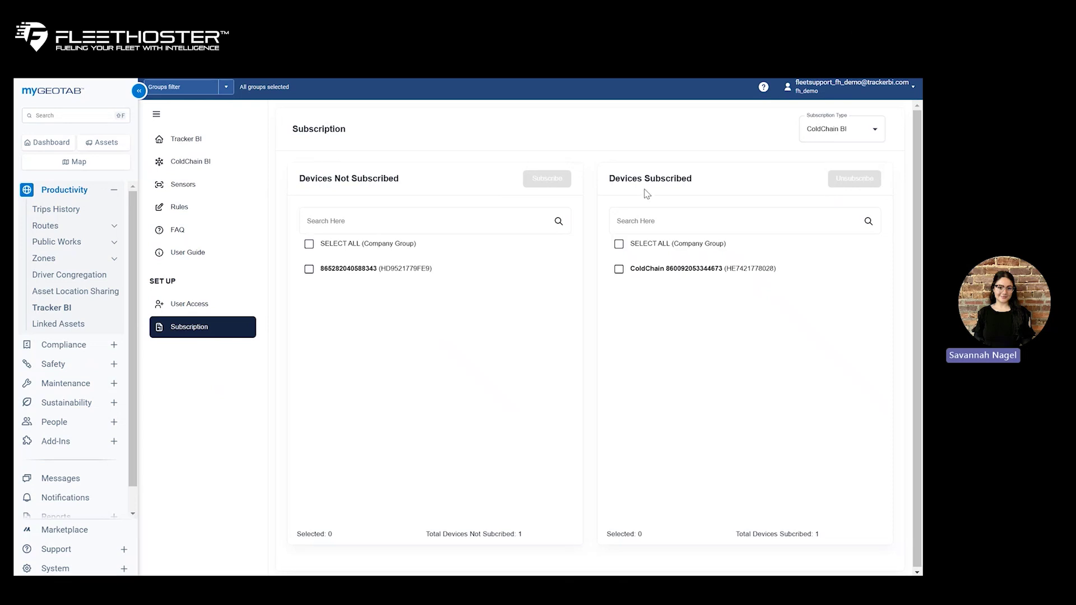
click(309, 269)
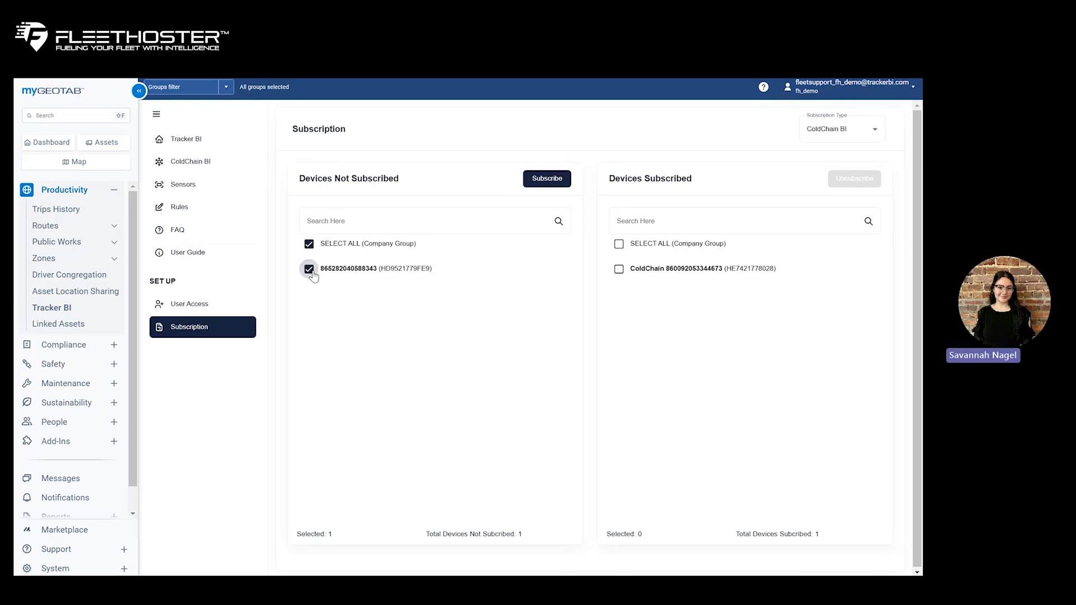
click(563, 178)
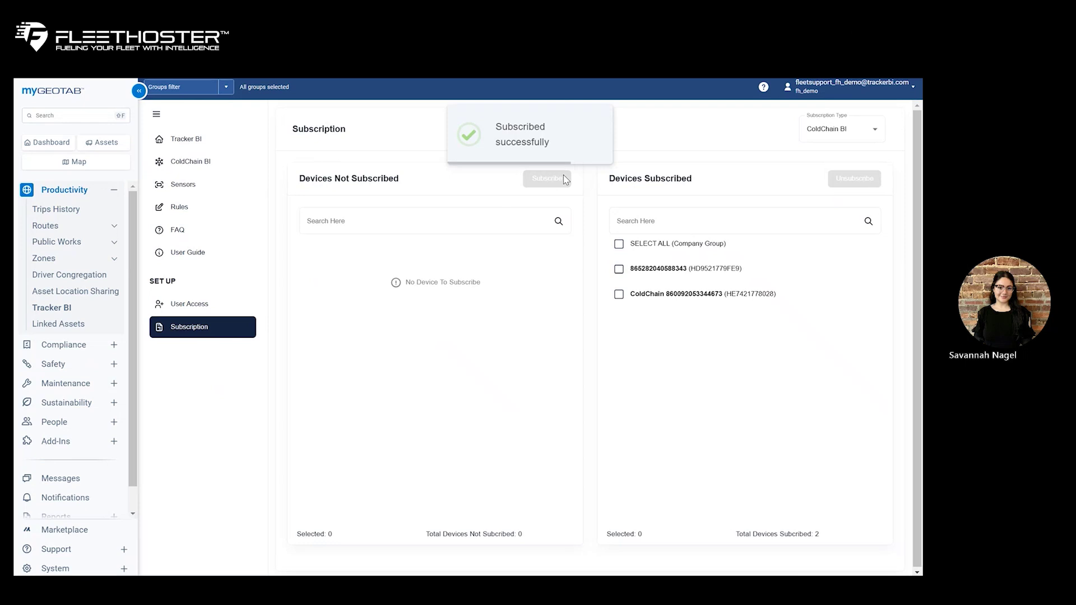
- Return to the Tracker BI overview and expand both devices, showing sensors with 10.00°F and 20.00°F setpoints
click(186, 140)
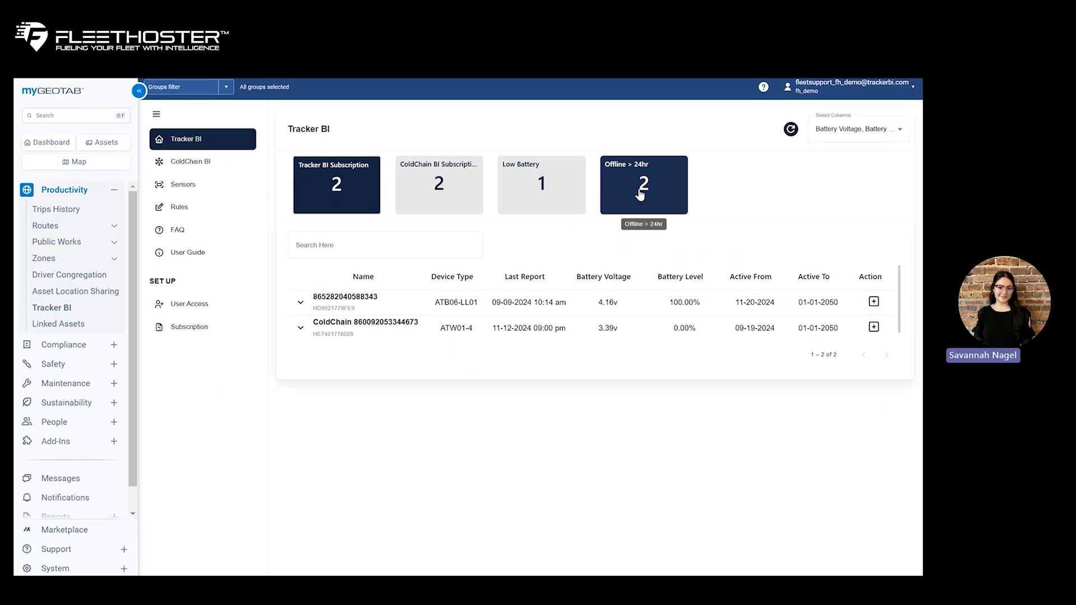
click(869, 139)
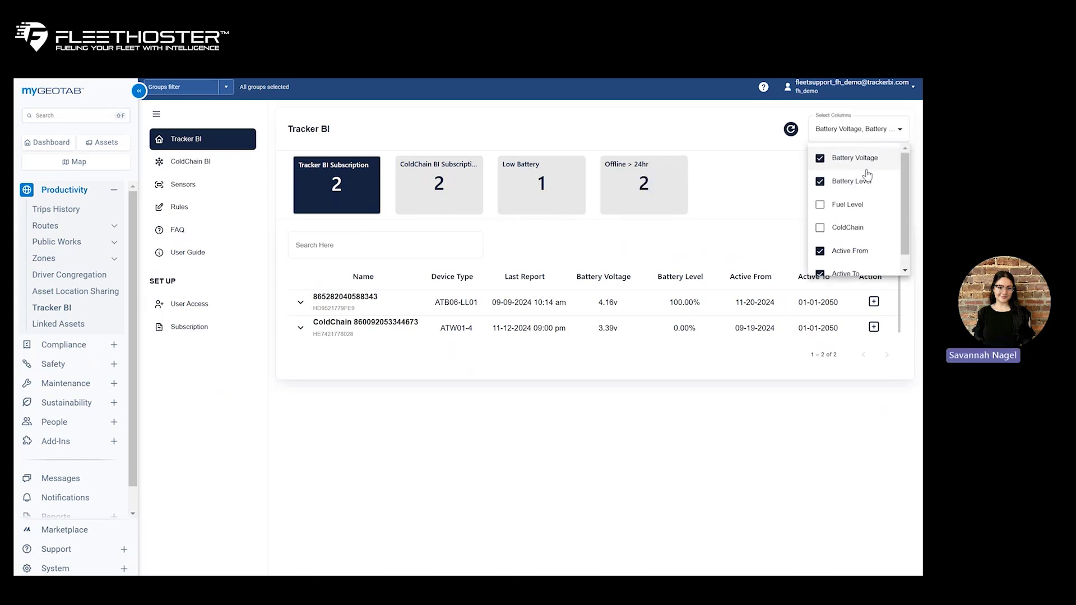
scroll(868, 198, down, 1)
scroll(867, 199, up, 1)
click(776, 202)
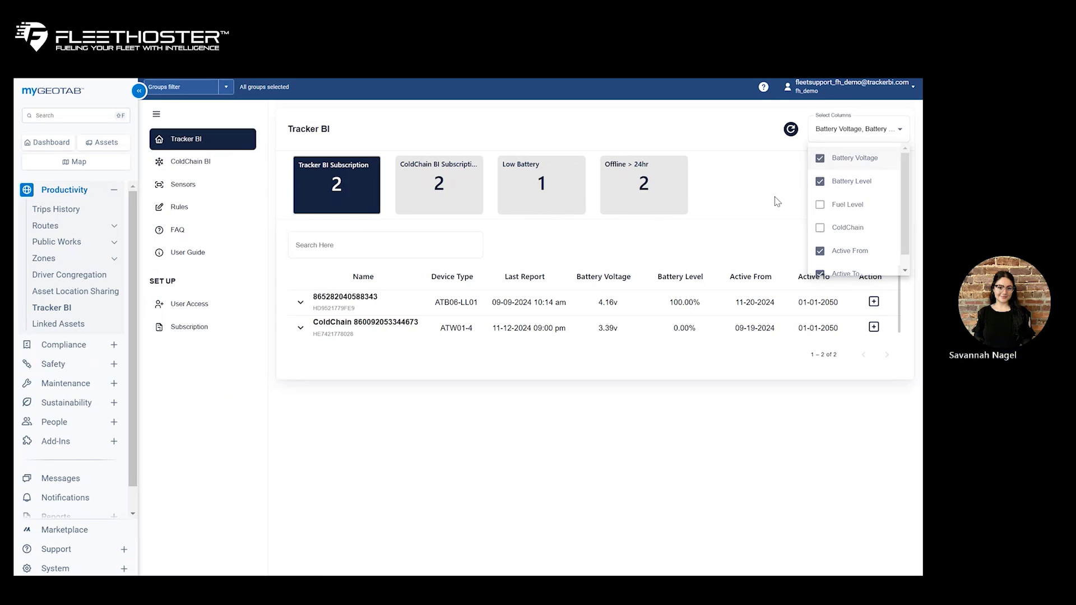
click(301, 303)
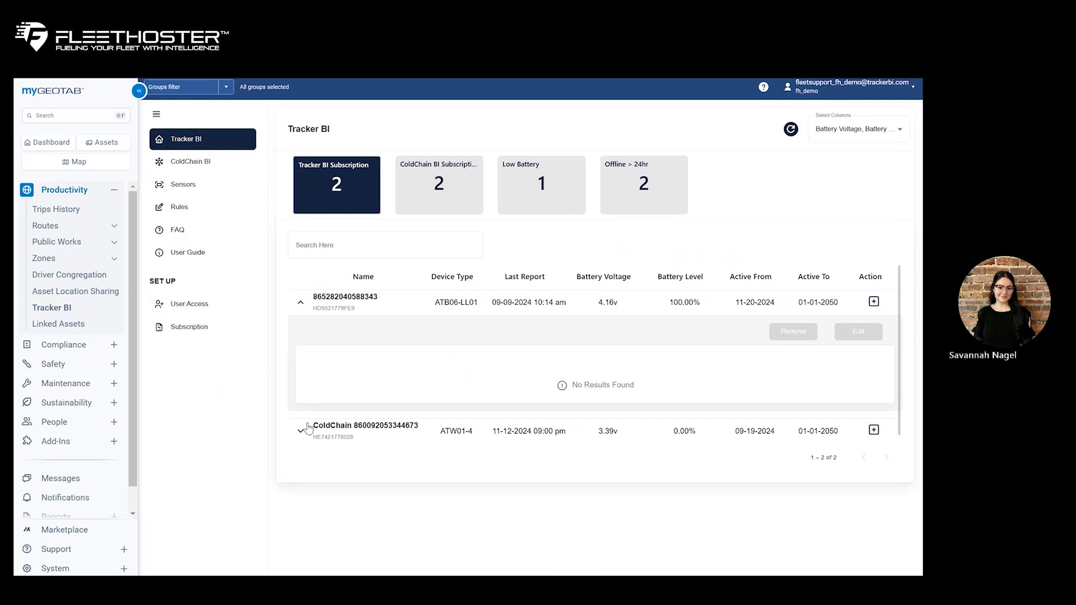
click(301, 431)
scroll(314, 426, down, 2)
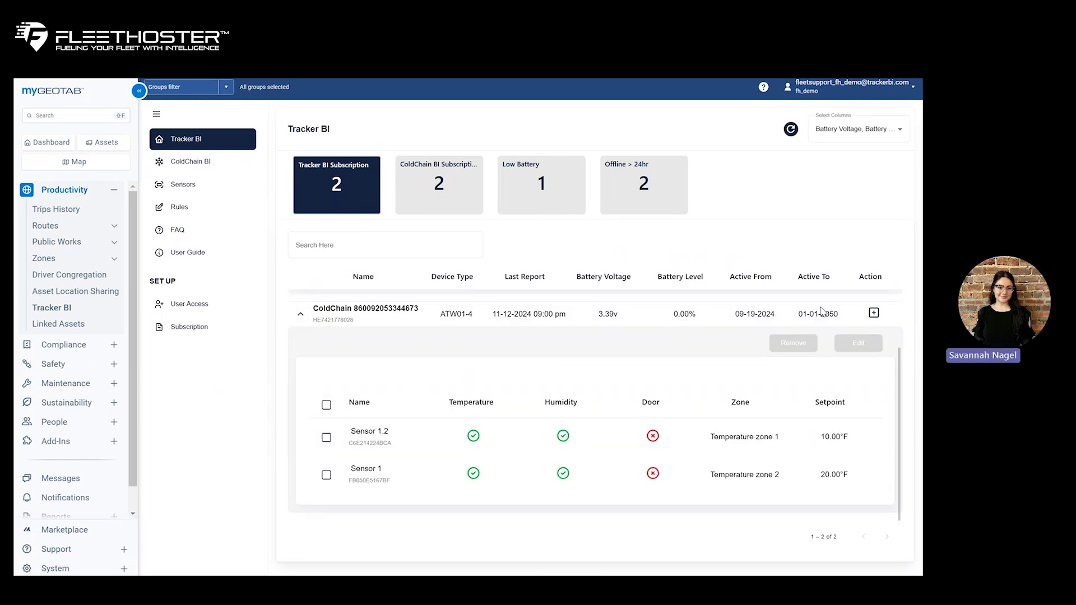
click(873, 314)
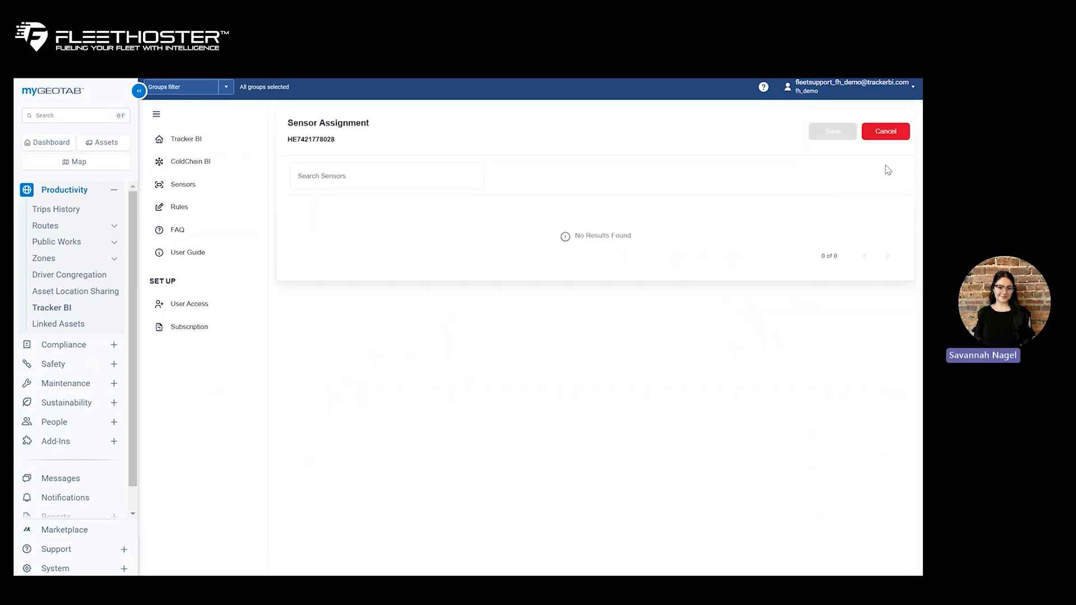
click(896, 132)
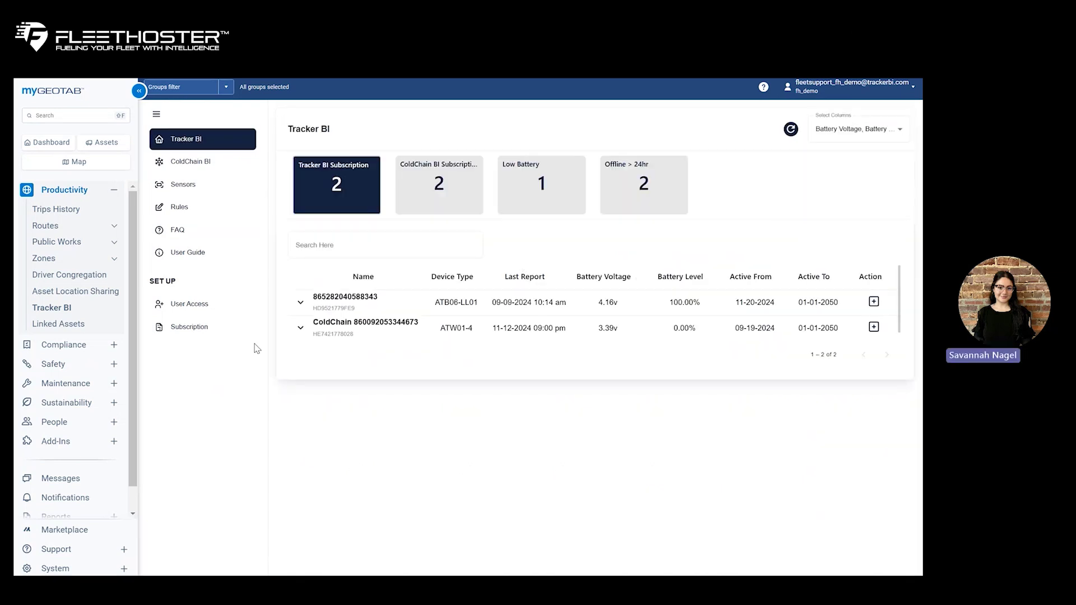
click(300, 330)
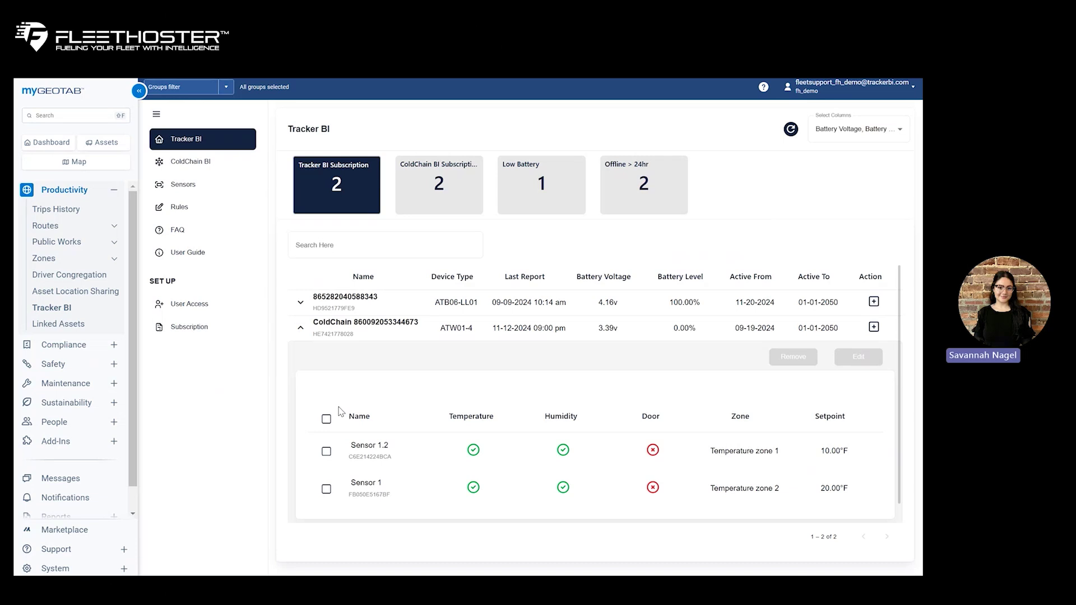
click(327, 453)
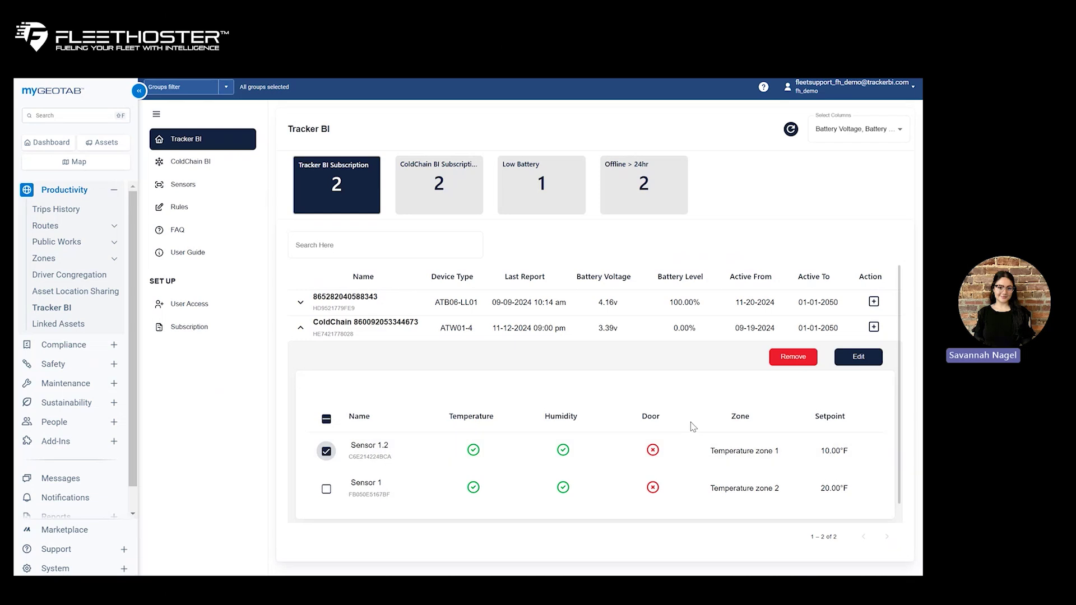
click(858, 359)
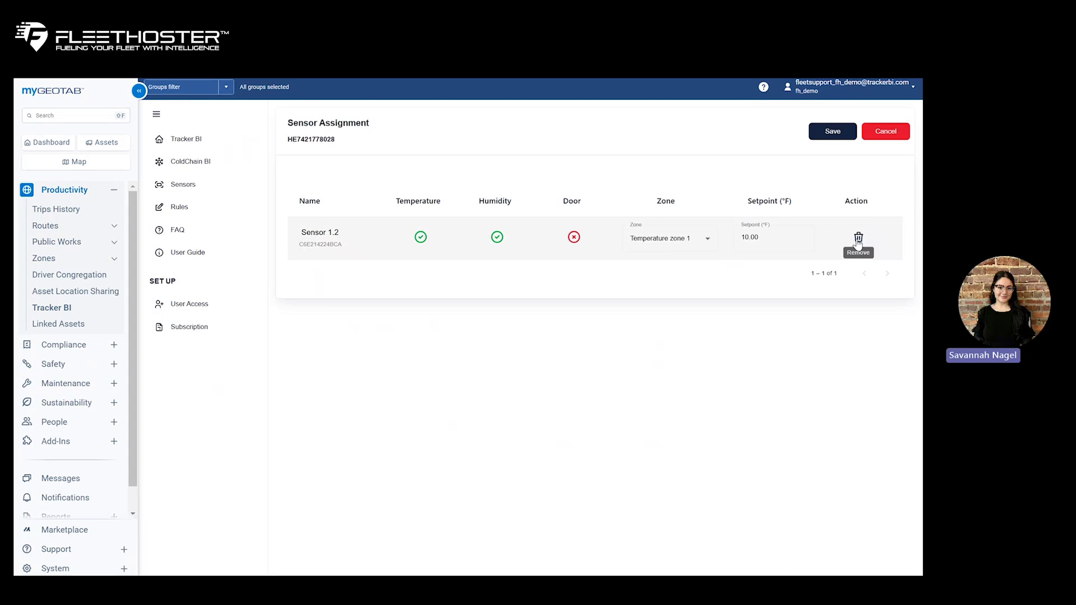
click(893, 136)
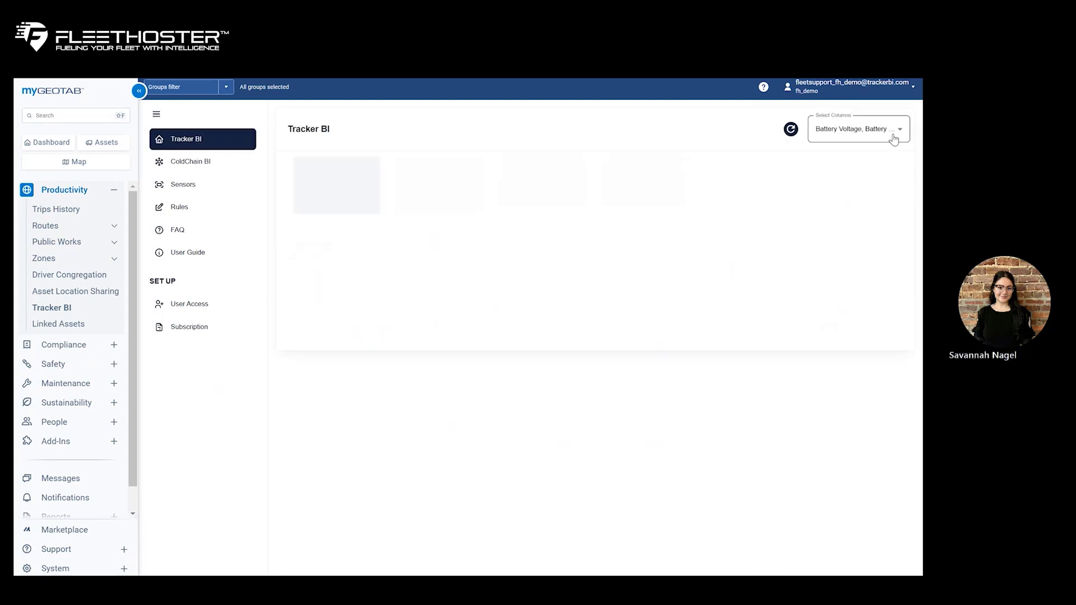
- In ColdChain BI, expand the ColdChain device and view its history: zero trips, 0m driving time
click(214, 165)
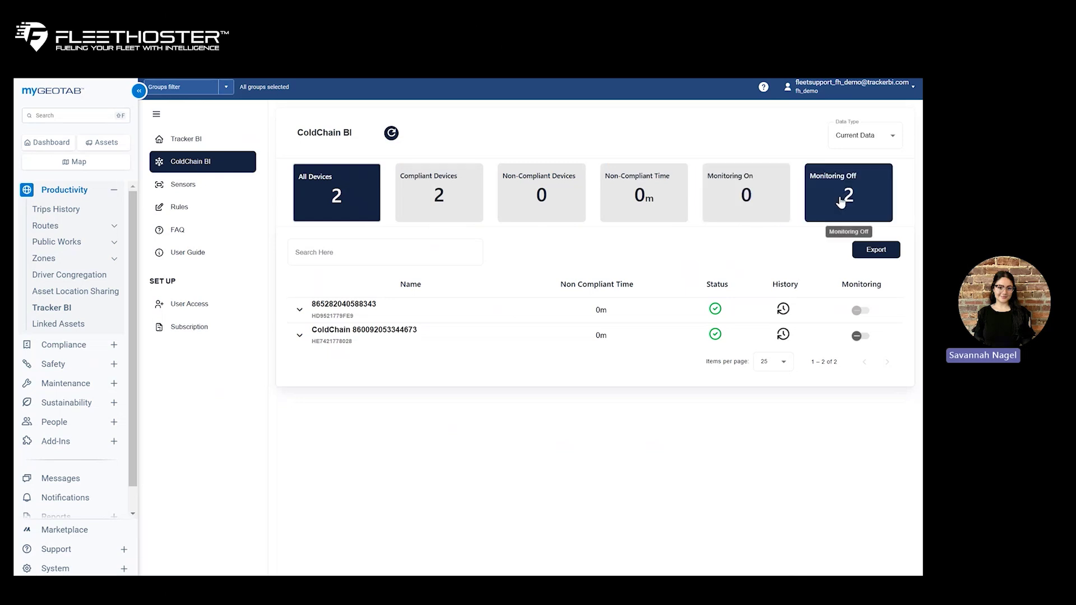
click(880, 147)
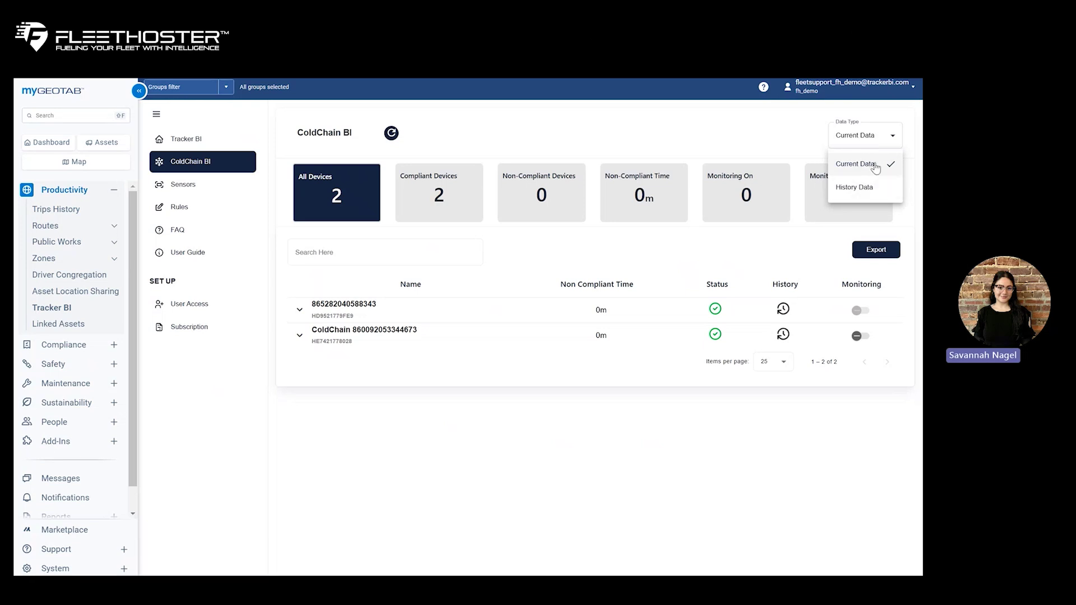
click(541, 262)
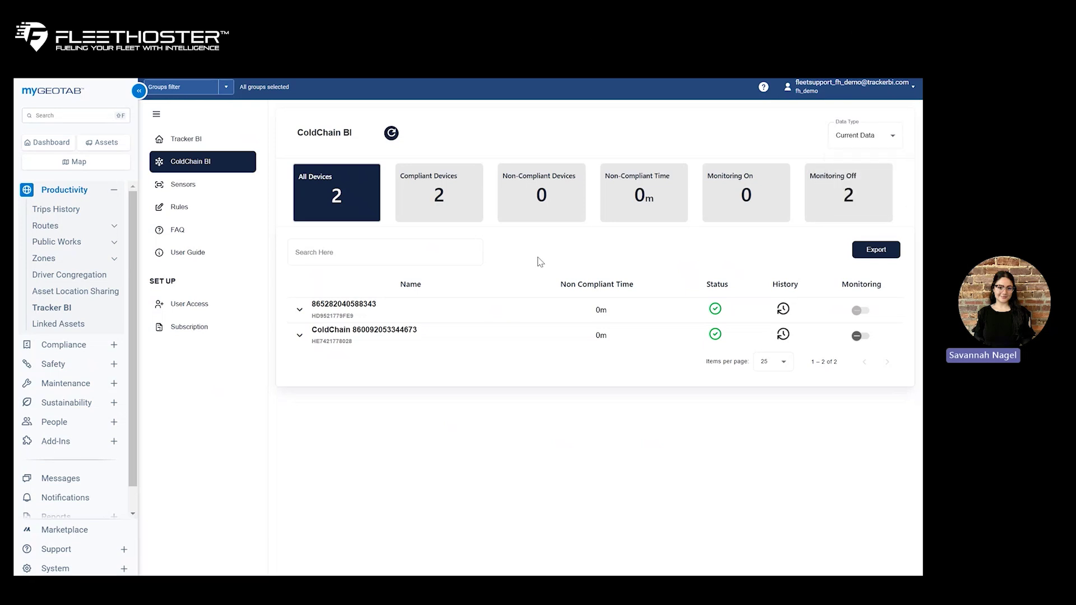
click(299, 335)
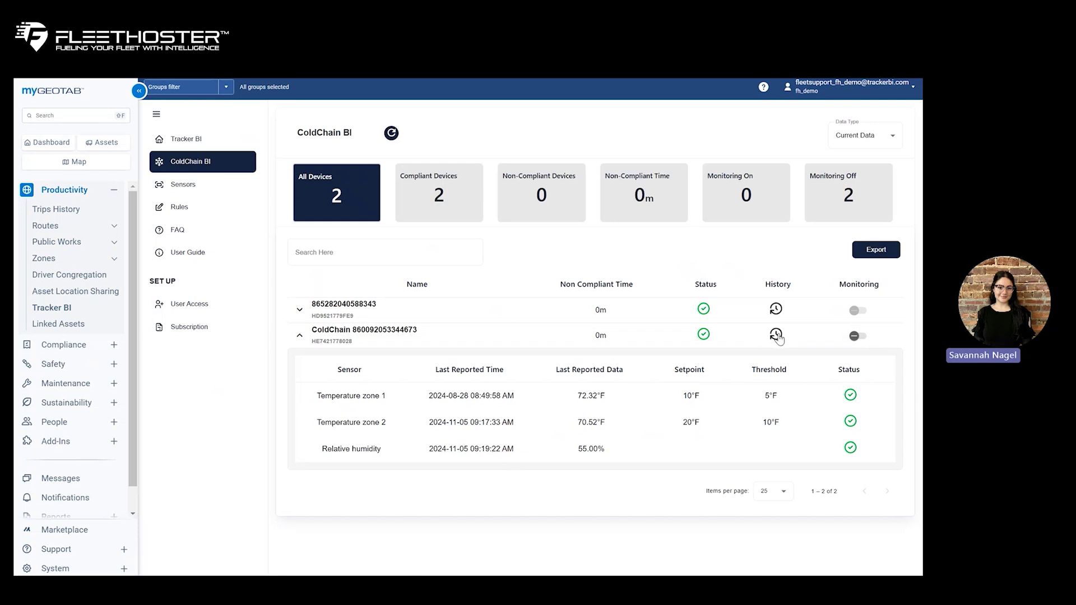
click(776, 336)
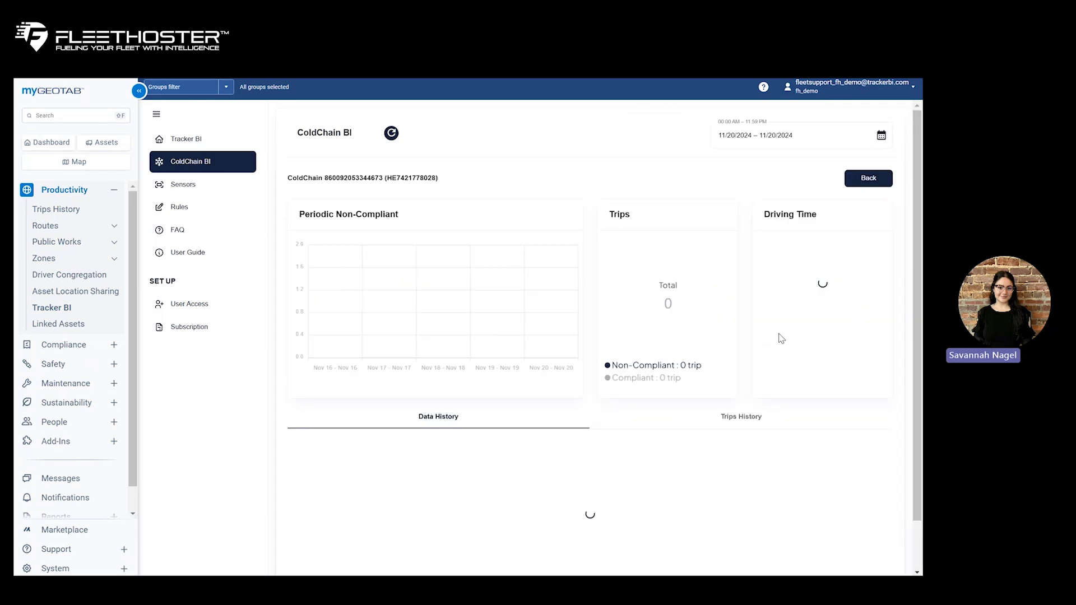
- Leave the date range unchanged and go back to the ColdChain BI list of two compliant devices
click(881, 135)
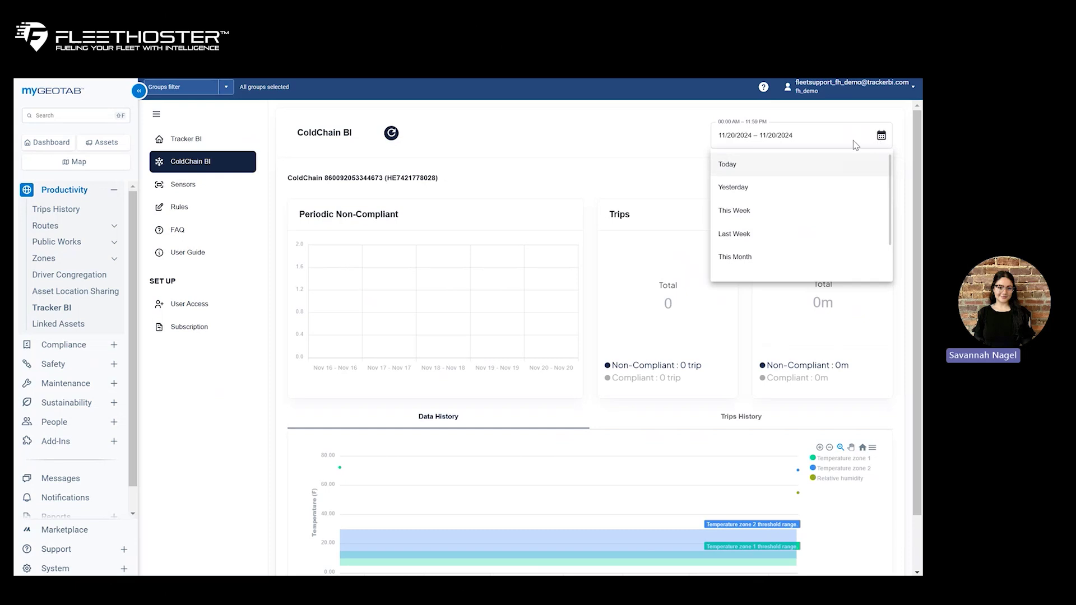
click(672, 147)
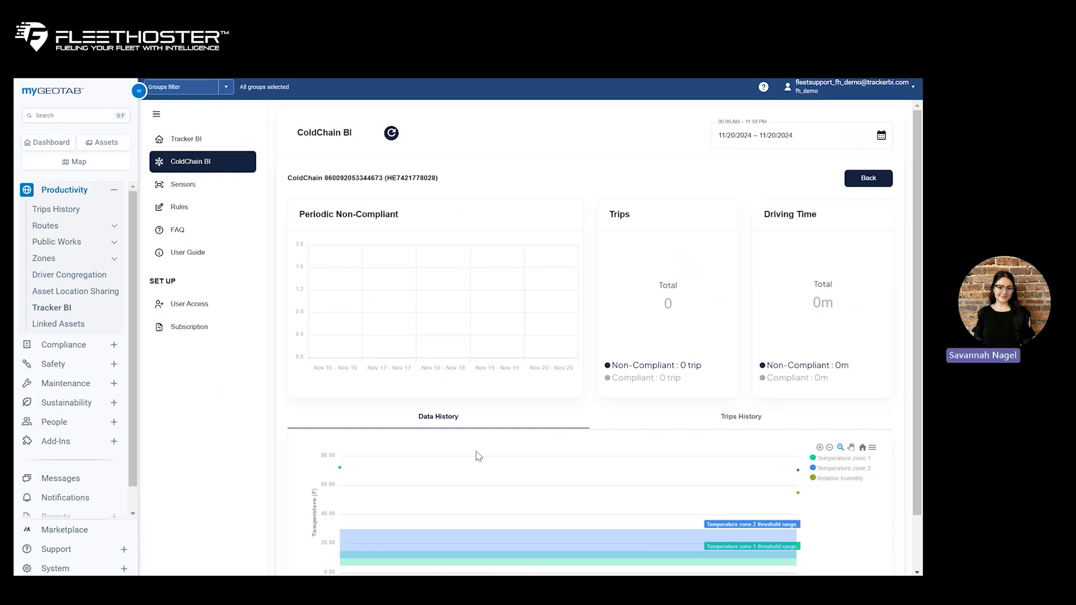
scroll(451, 291, down, 1)
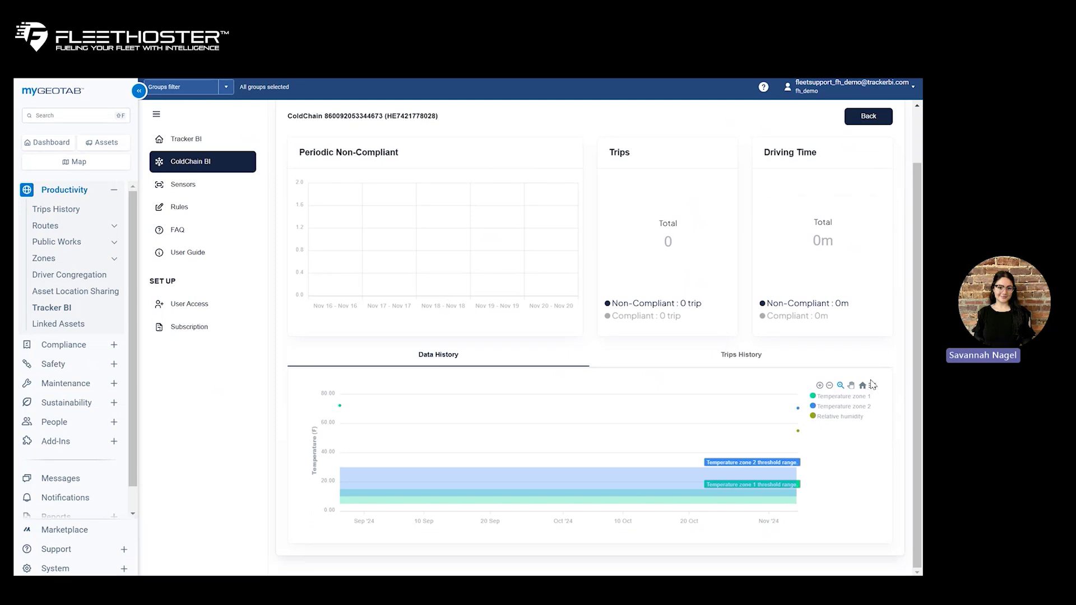
scroll(872, 384, up, 1)
click(866, 178)
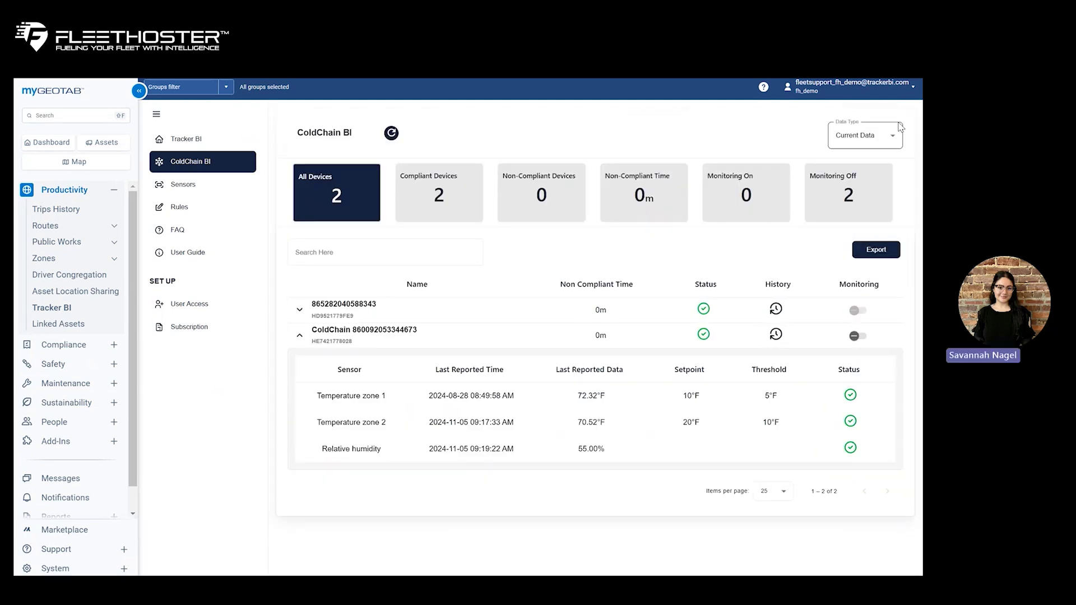
- Switch ColdChain BI data type to History Data, then view the five registered sensors
click(889, 140)
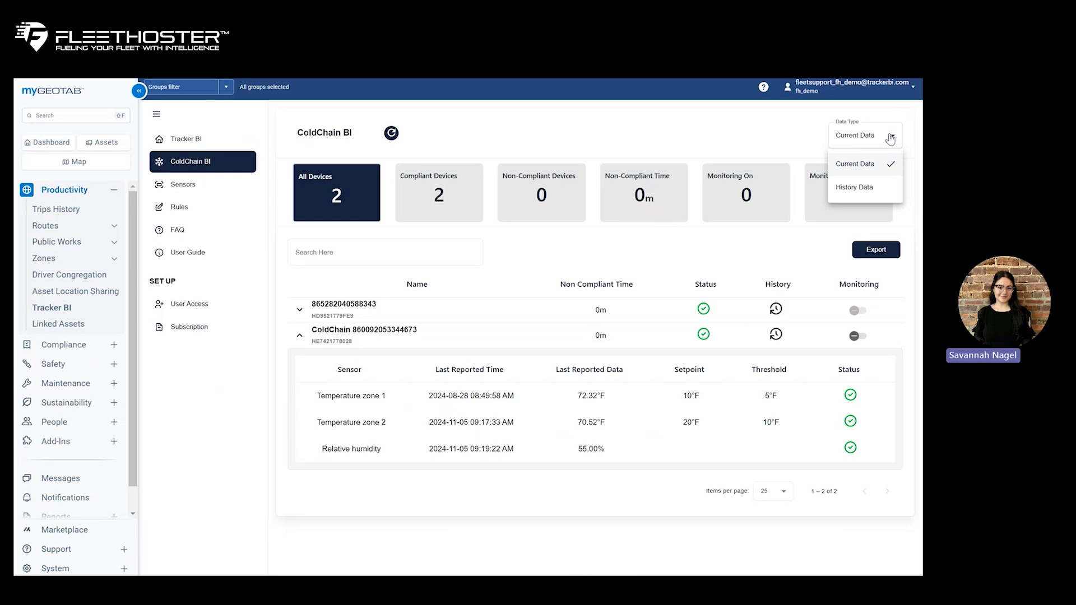
click(862, 185)
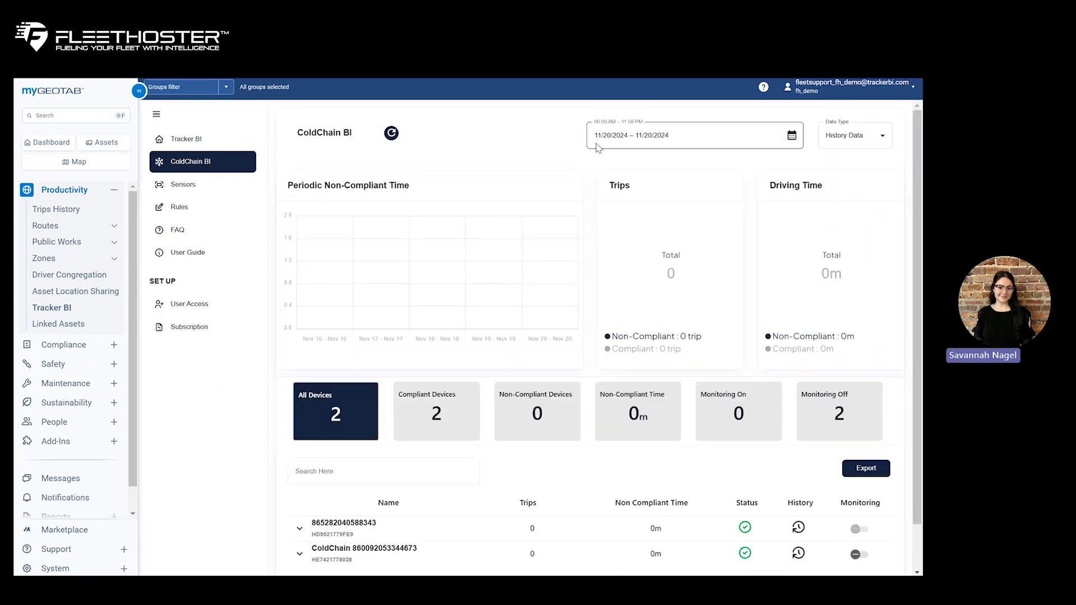
click(822, 387)
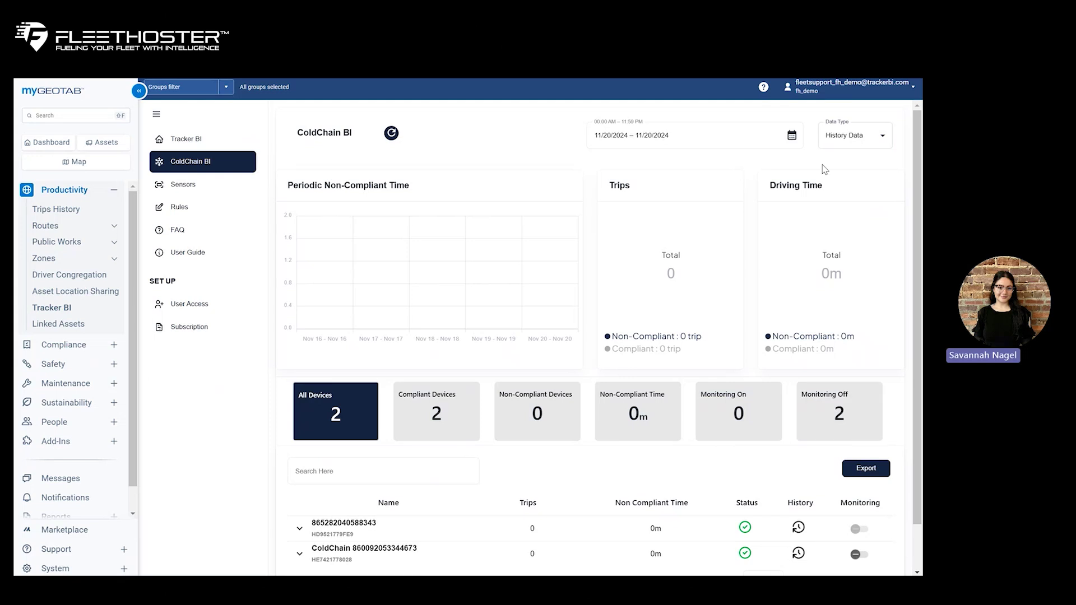
click(200, 186)
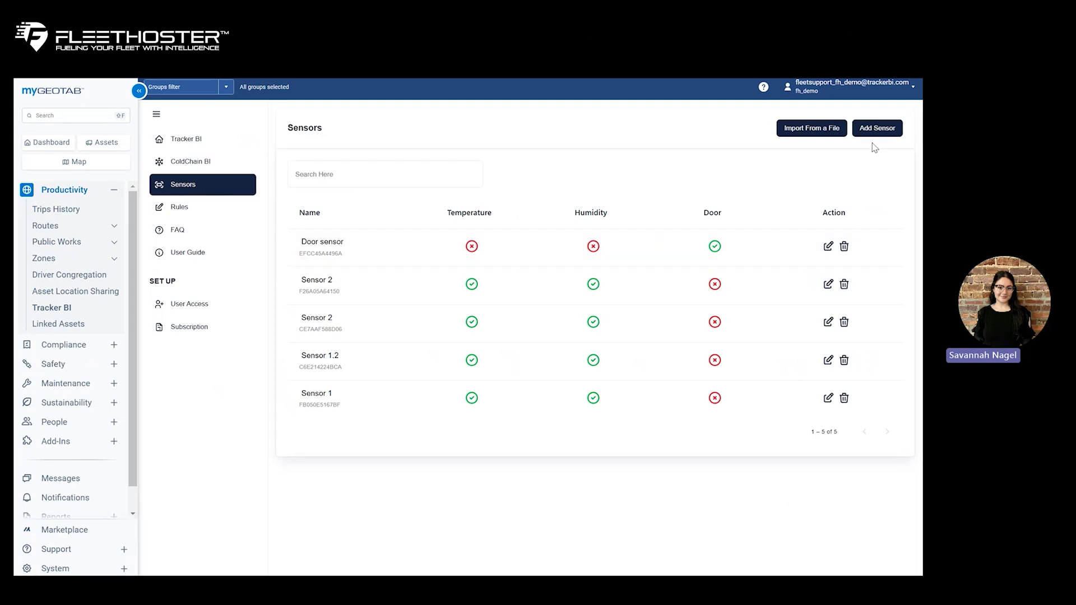
click(886, 129)
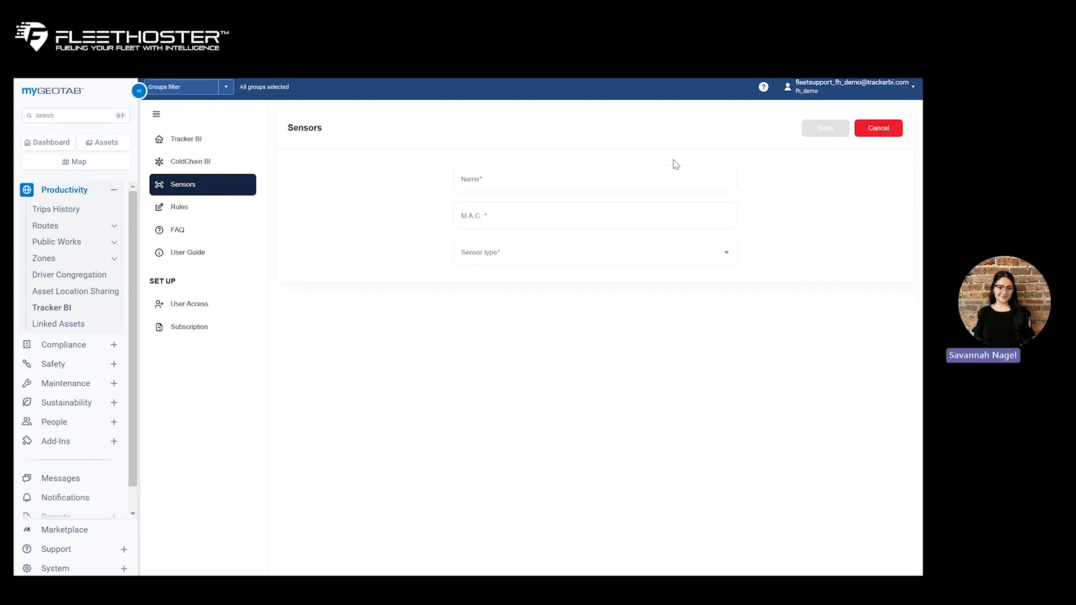
click(661, 261)
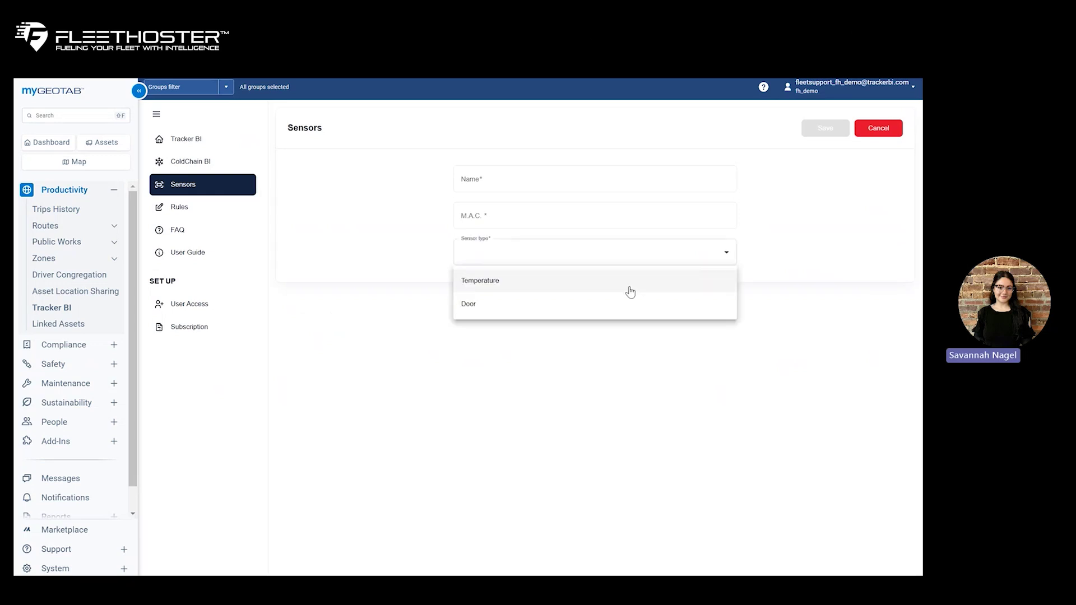
click(891, 131)
click(876, 128)
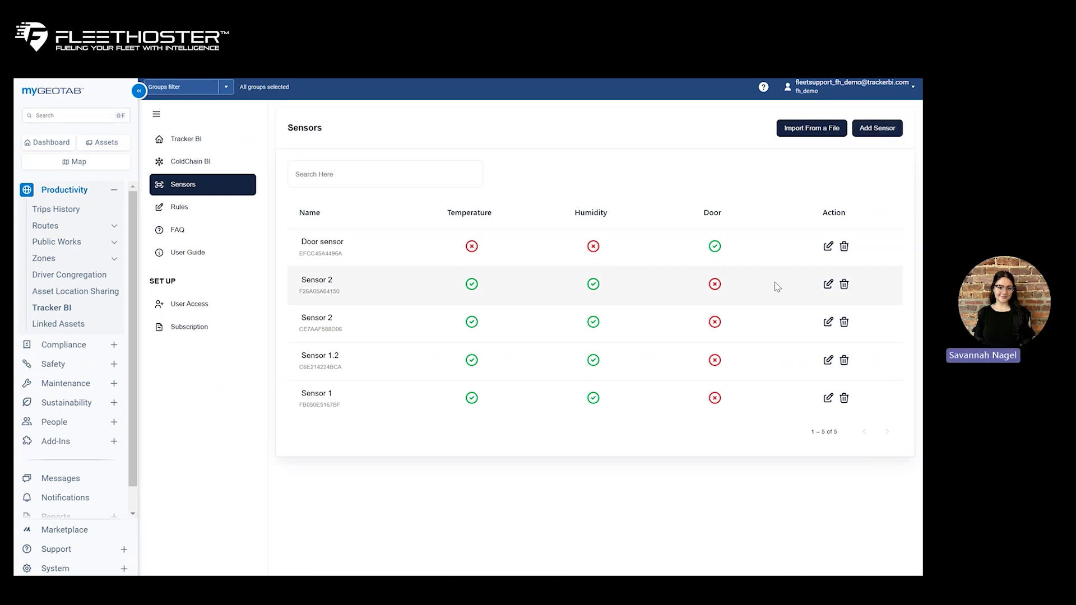
click(827, 286)
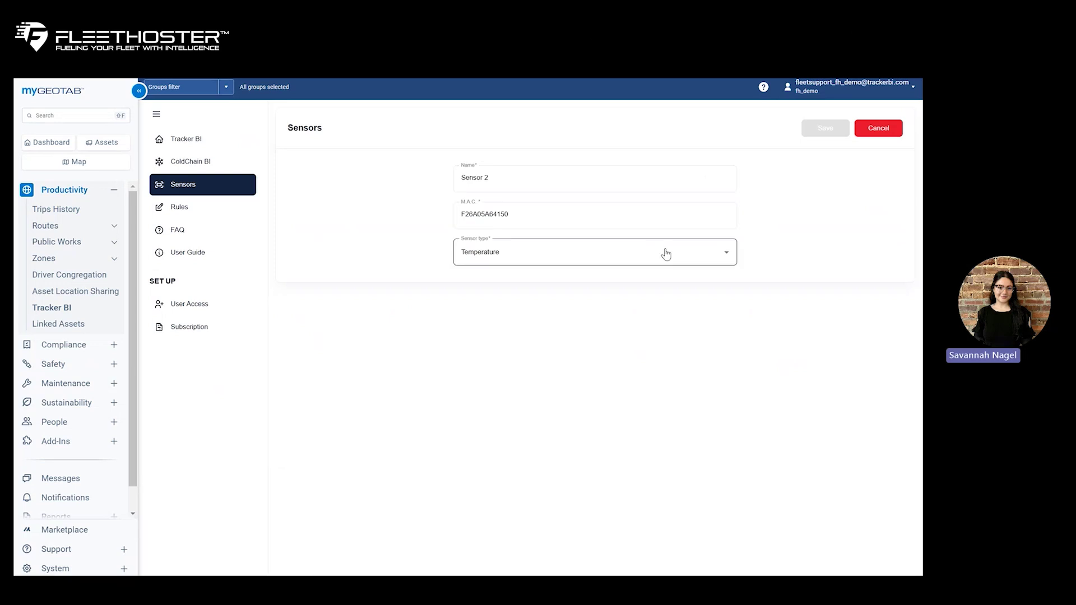
click(876, 129)
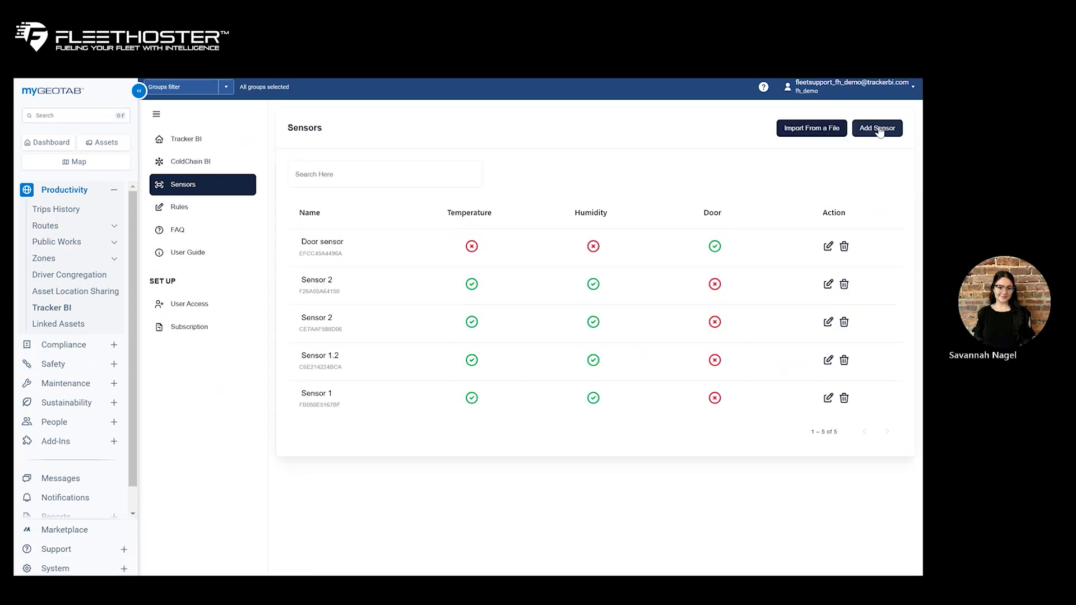
- From the Tracker BI Rules list, add and submit a Temperature zone 2 rule with a 5°F threshold
click(197, 208)
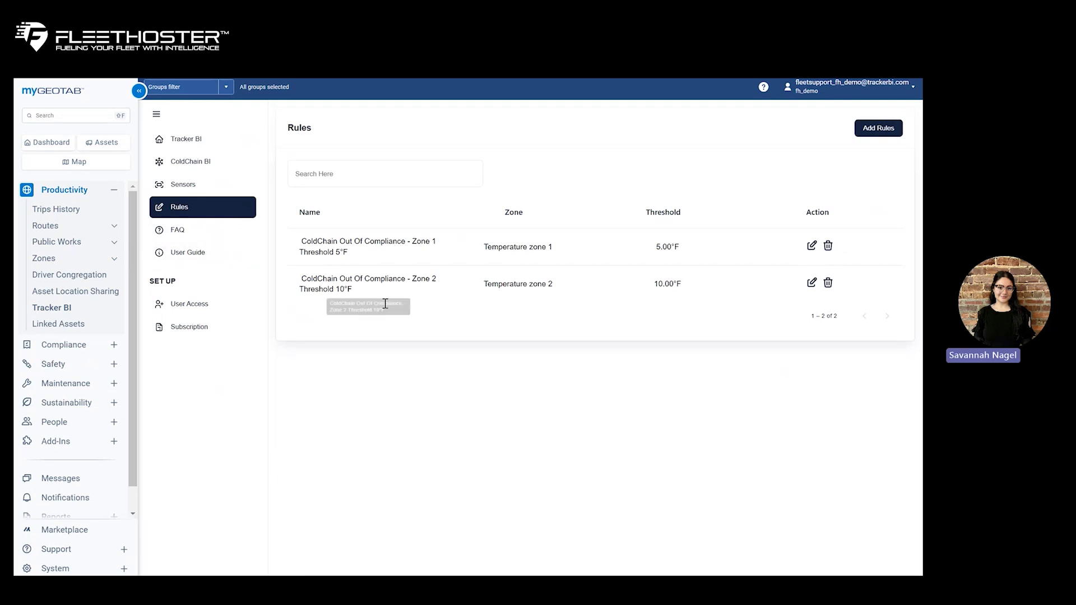
click(886, 130)
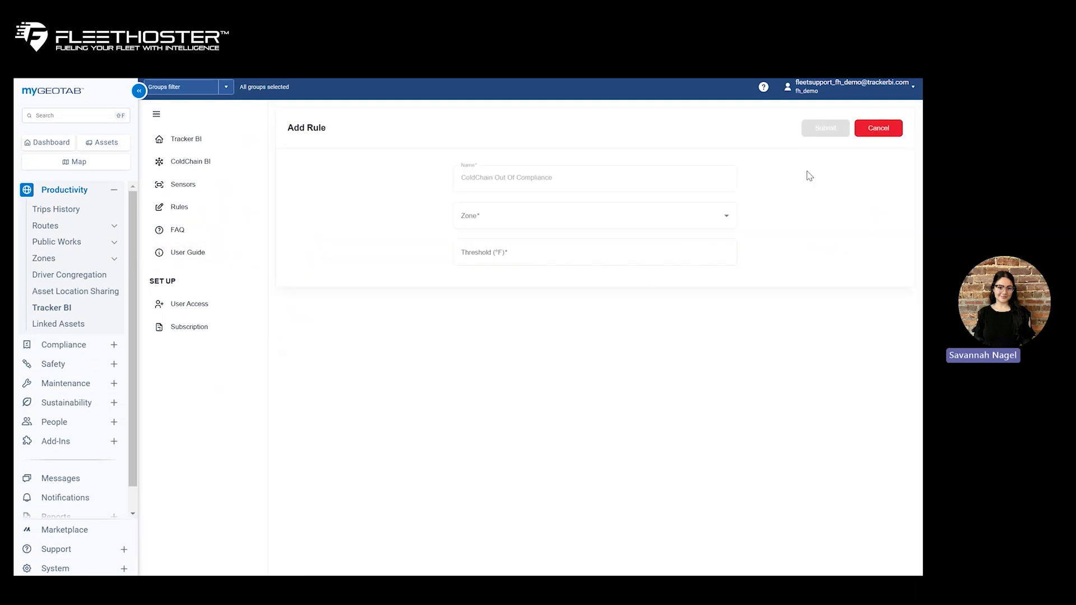
click(660, 213)
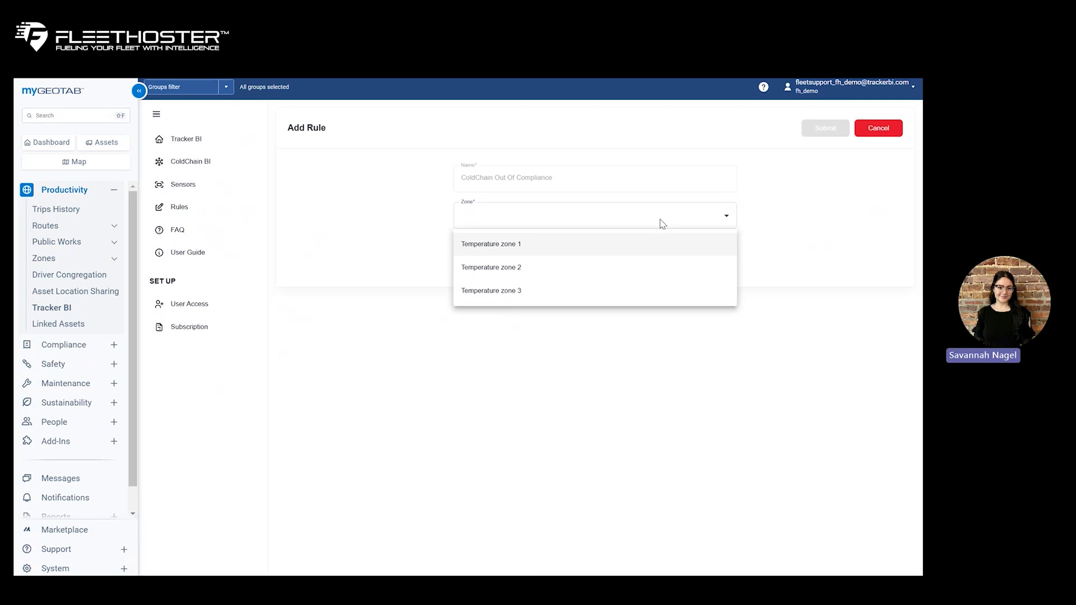
click(620, 273)
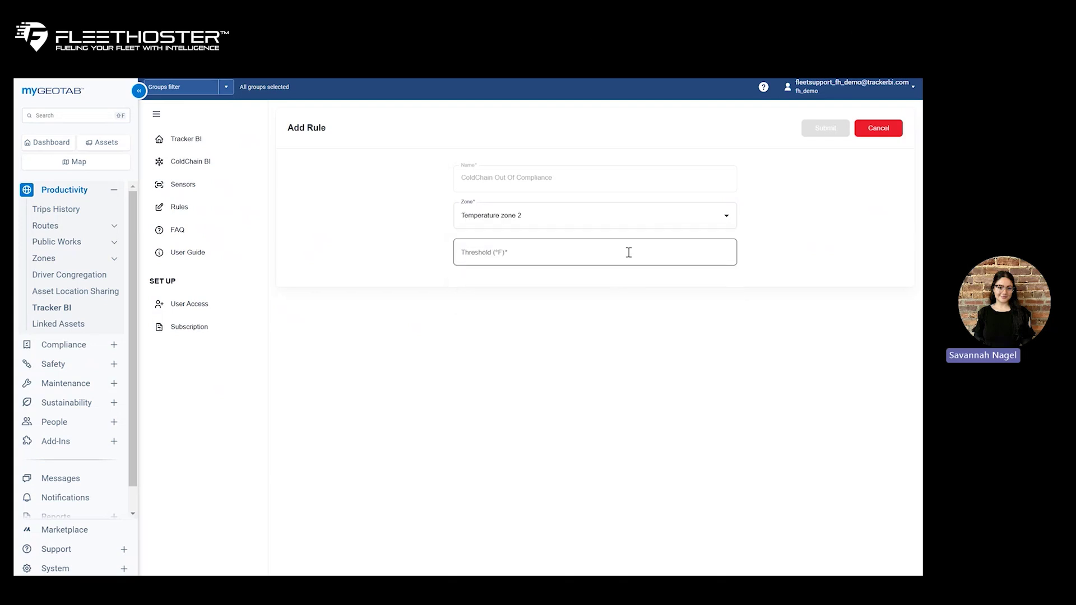
click(629, 252)
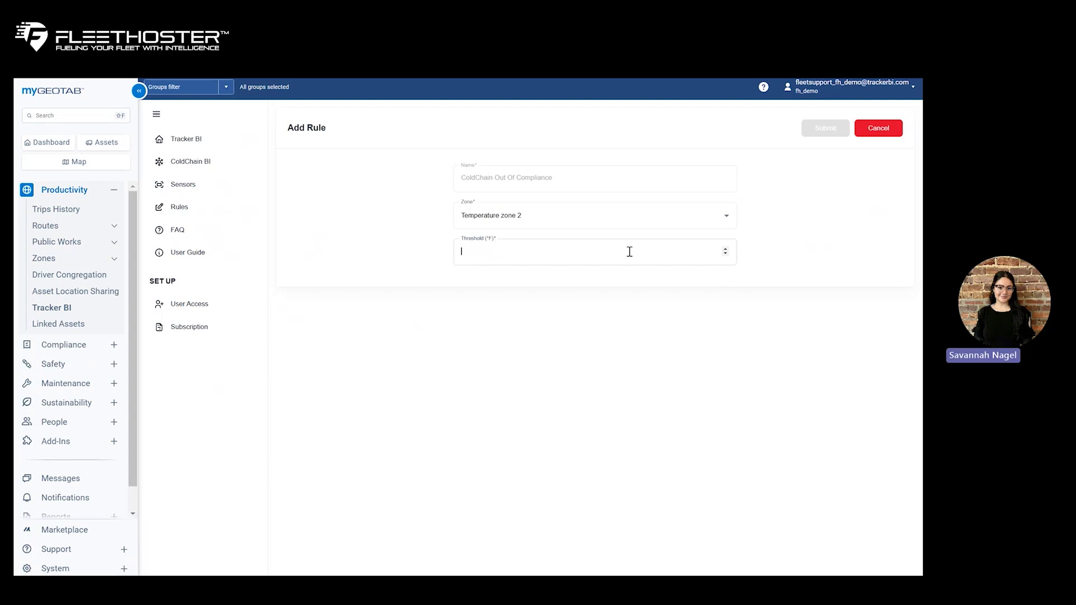
text(5)
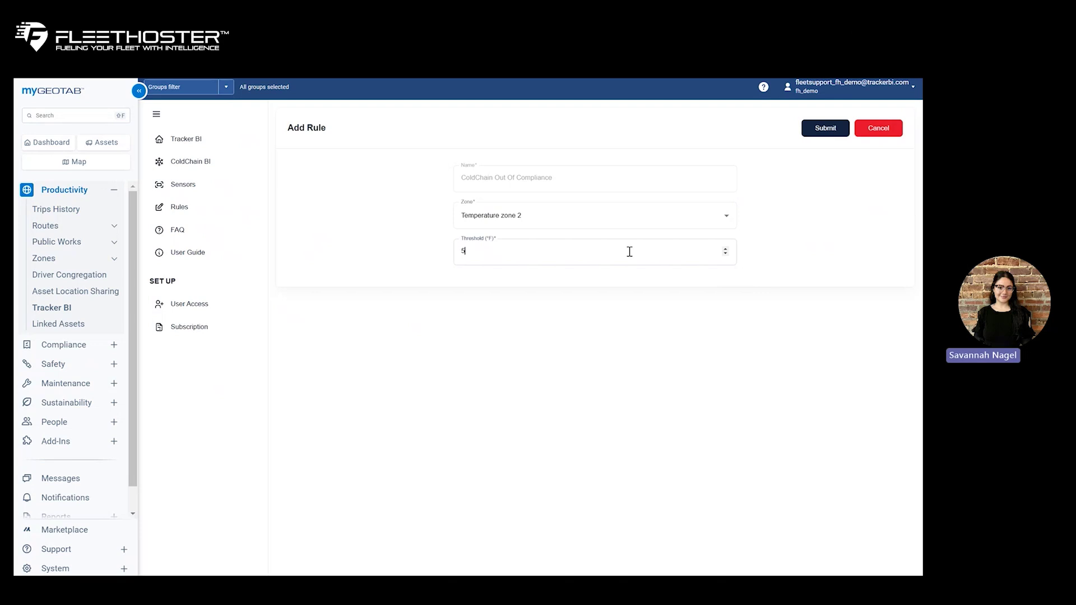
click(834, 137)
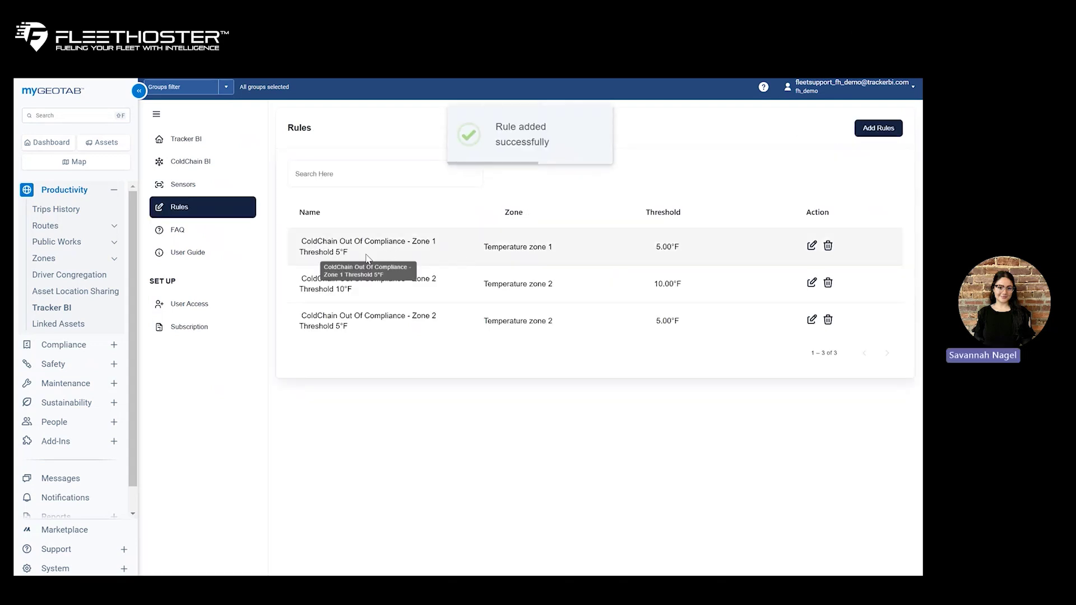
click(811, 284)
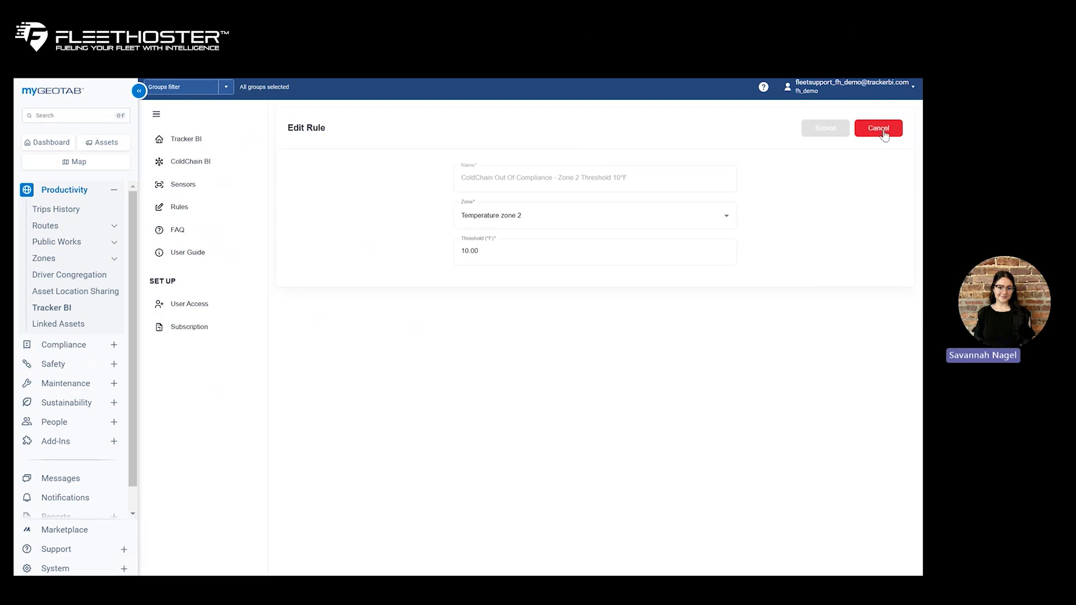
click(884, 135)
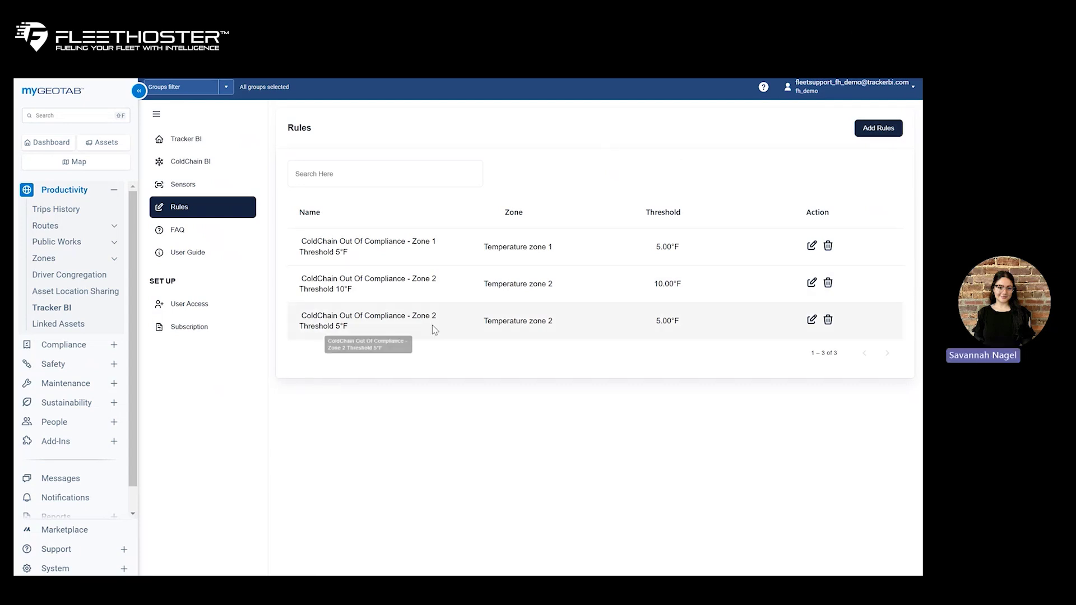
scroll(54, 361, down, 1)
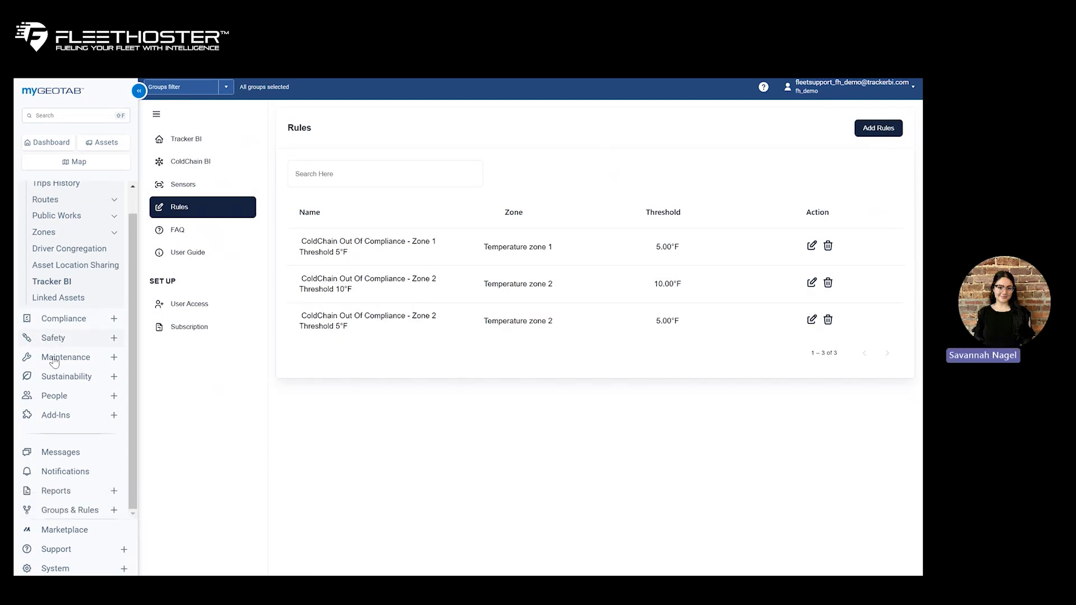
- Open Groups & Rules > Rules and scroll to the six ColdChain In/Out Of Compliance advanced rules
click(112, 511)
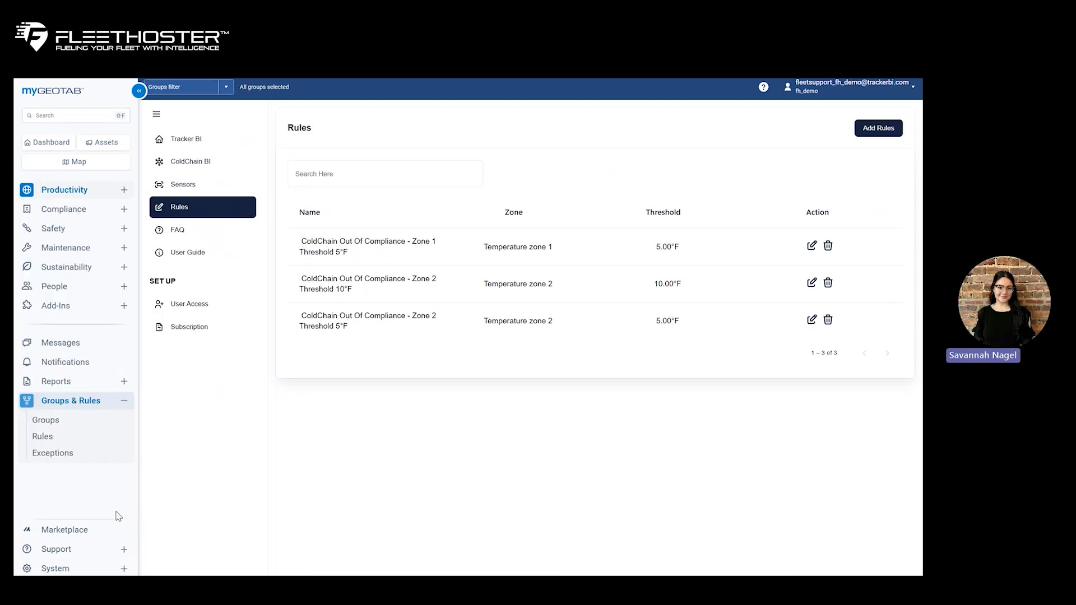
click(45, 440)
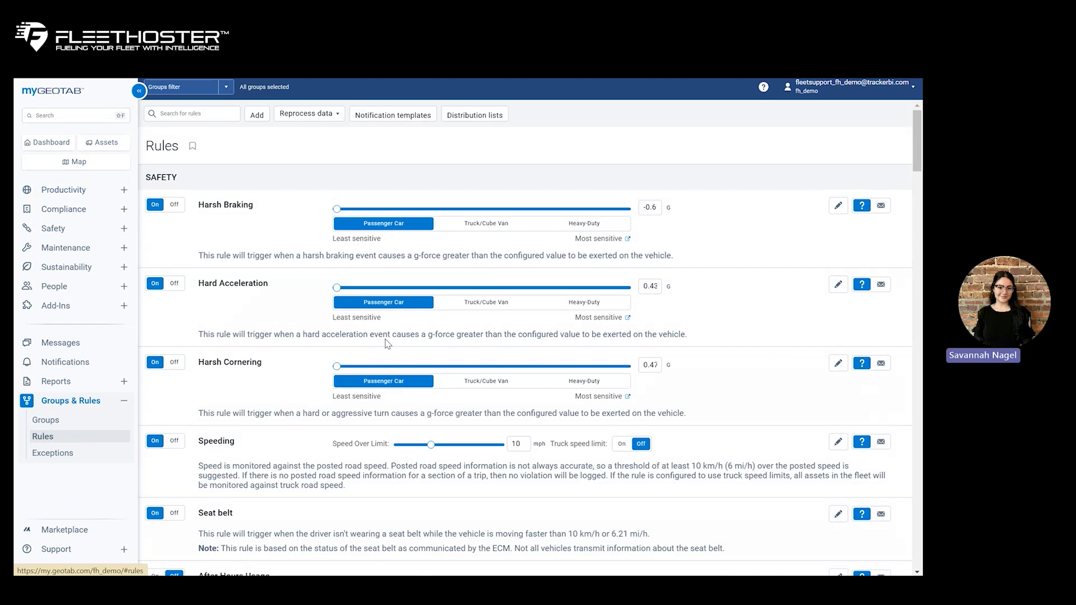
scroll(386, 342, down, 15)
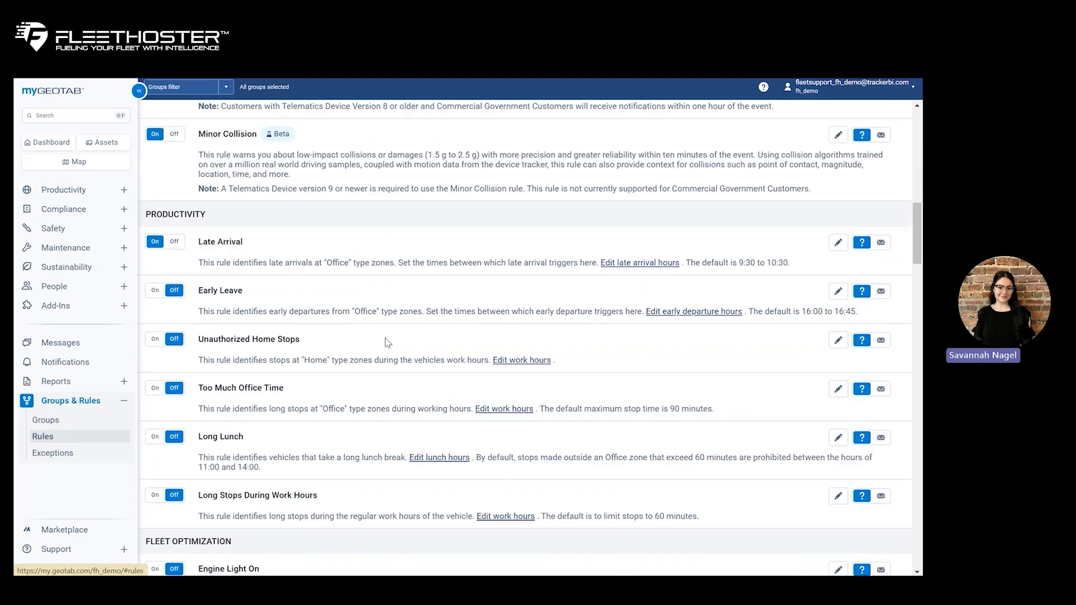
scroll(386, 342, down, 20)
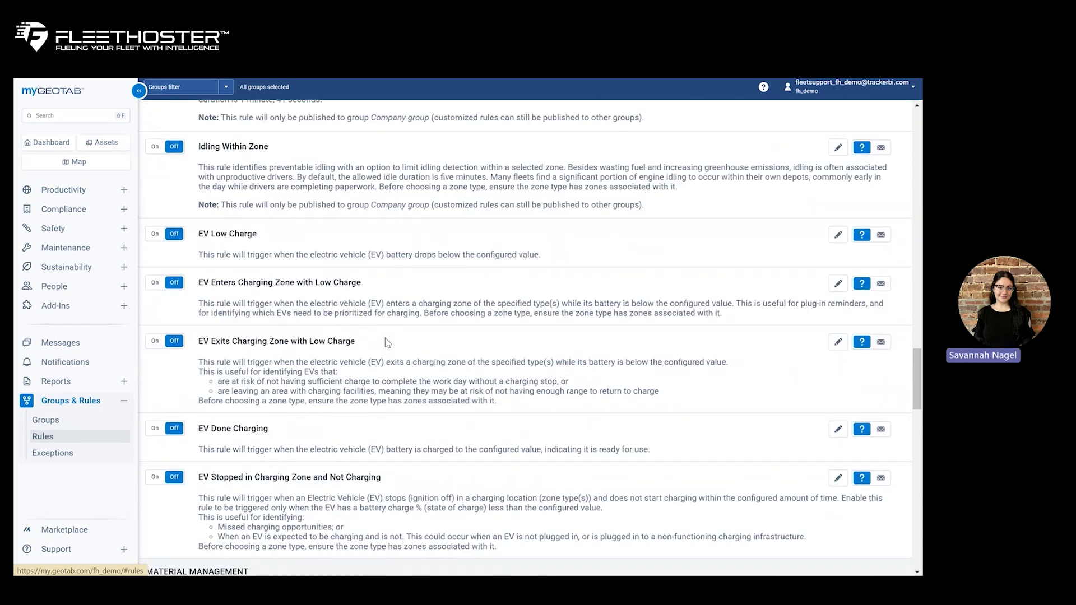
scroll(386, 342, down, 15)
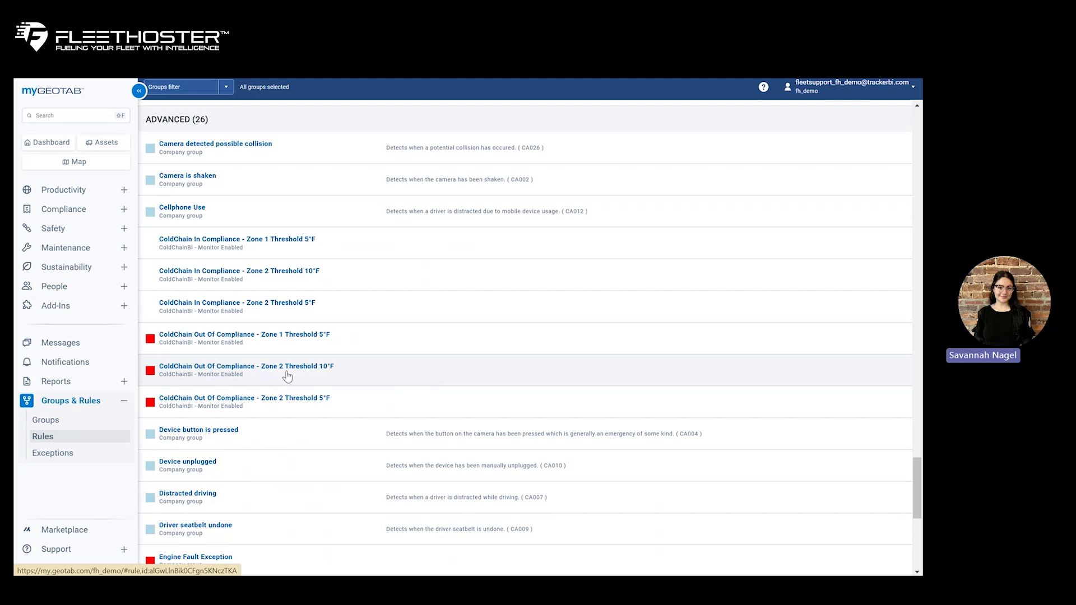
click(242, 376)
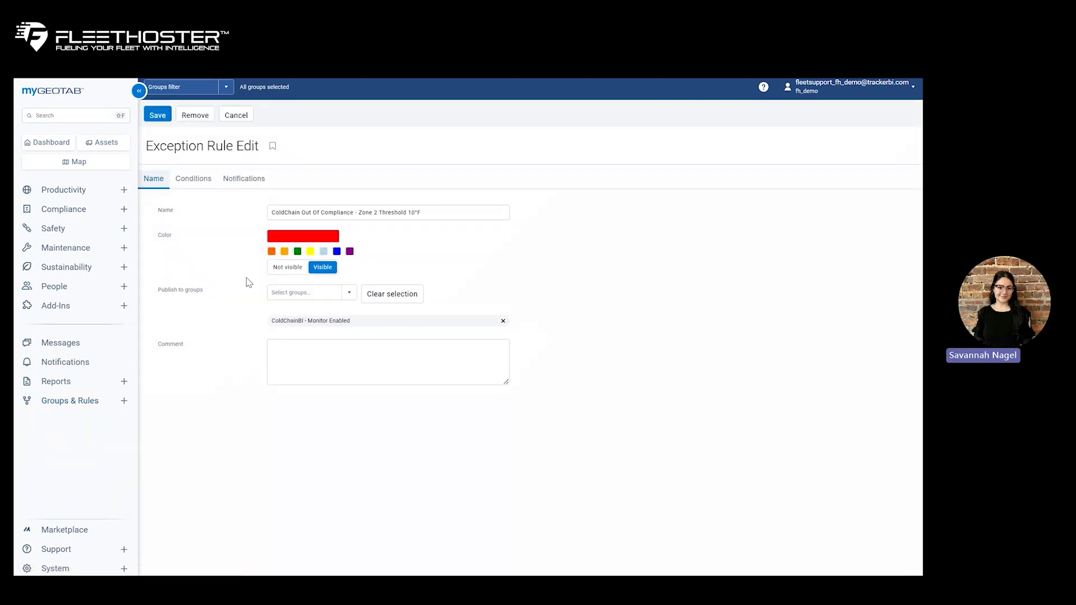
click(255, 179)
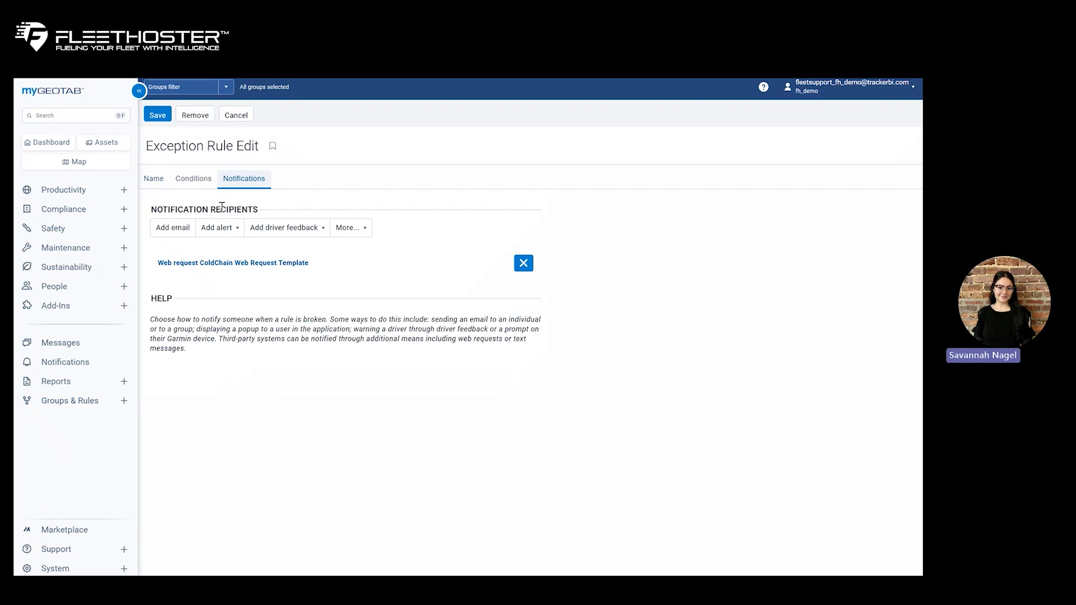
click(183, 228)
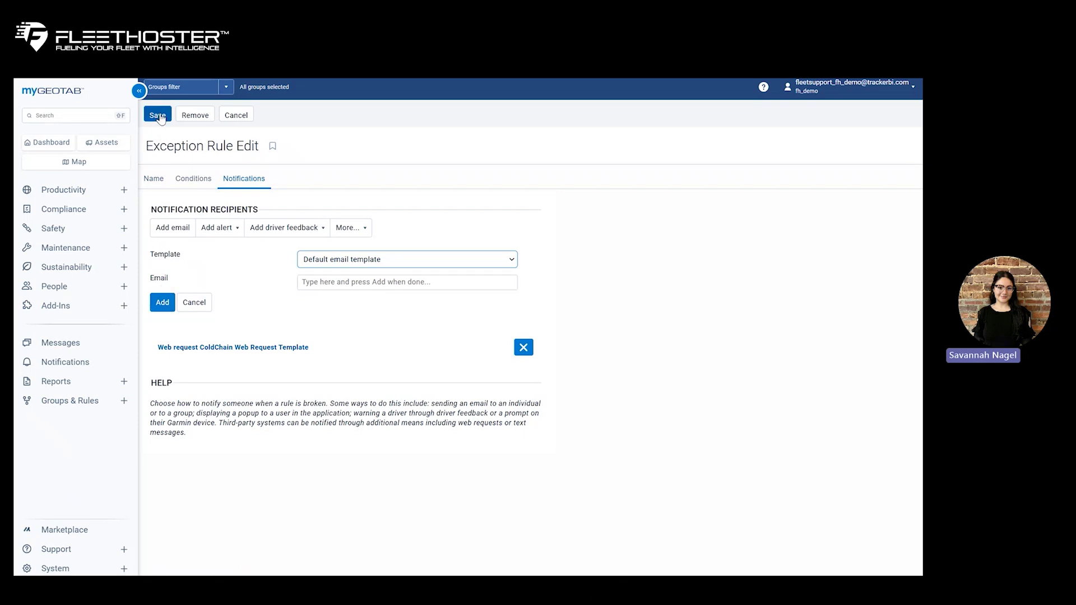
click(244, 116)
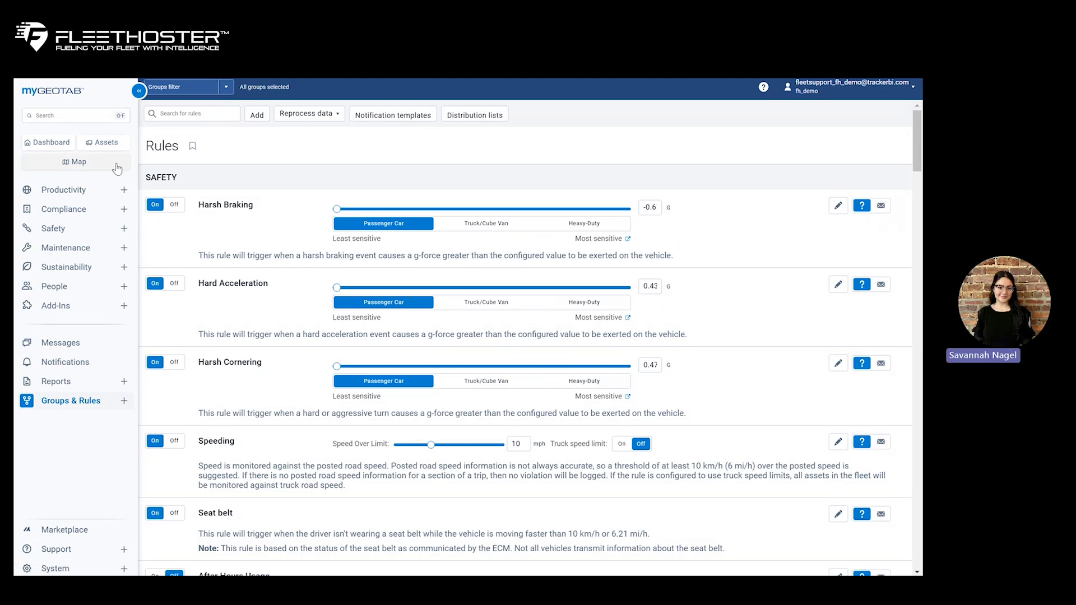
click(115, 167)
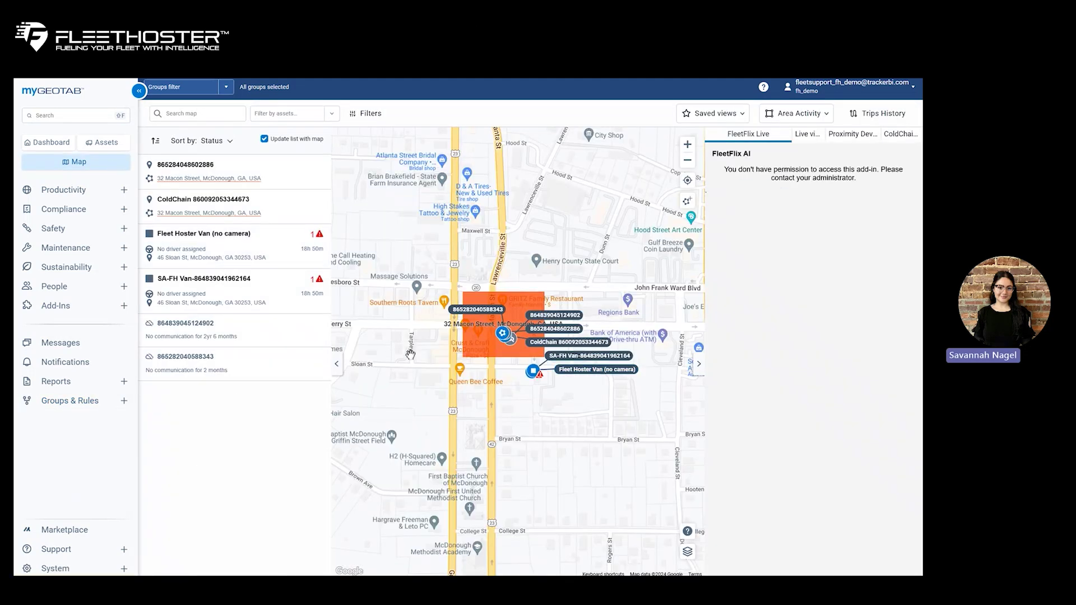
mouse_move(542, 344)
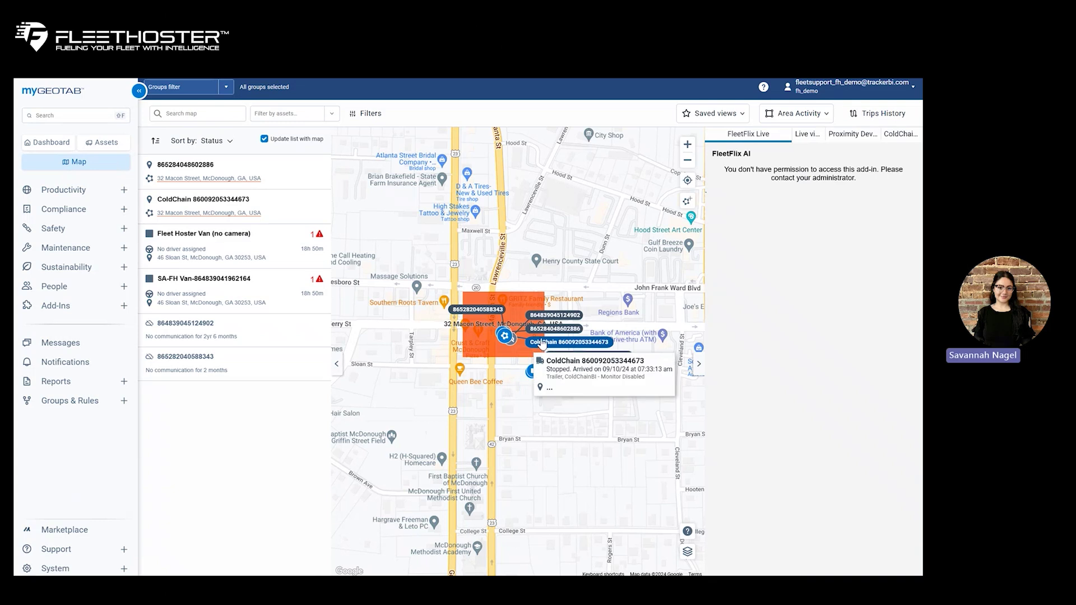